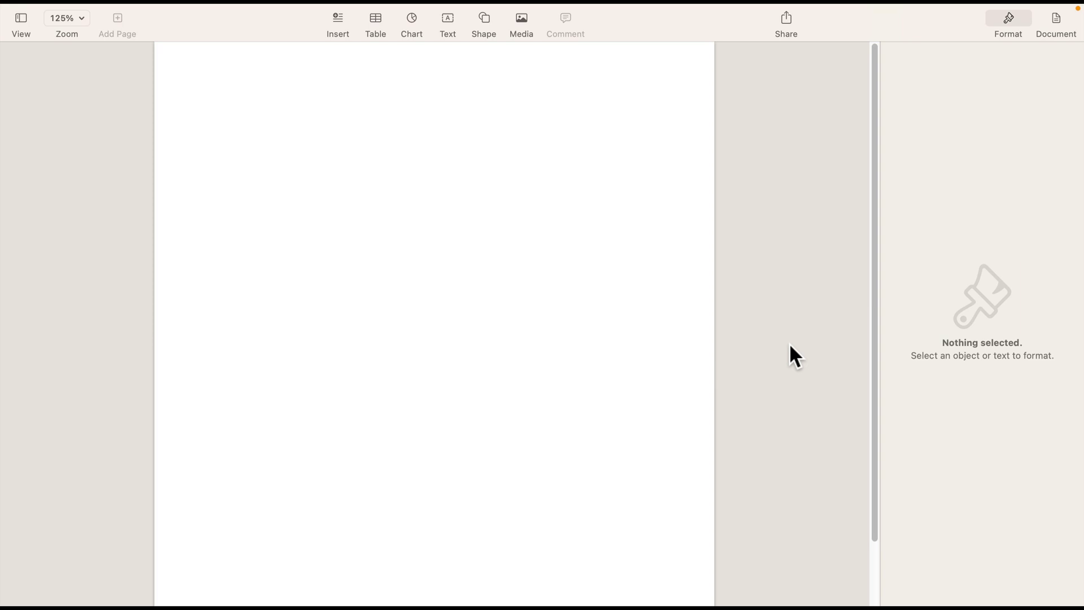
- Insert a plain-style table and turn off its alternating row colour
{"action": "left_click", "coordinate": [370, 18]}
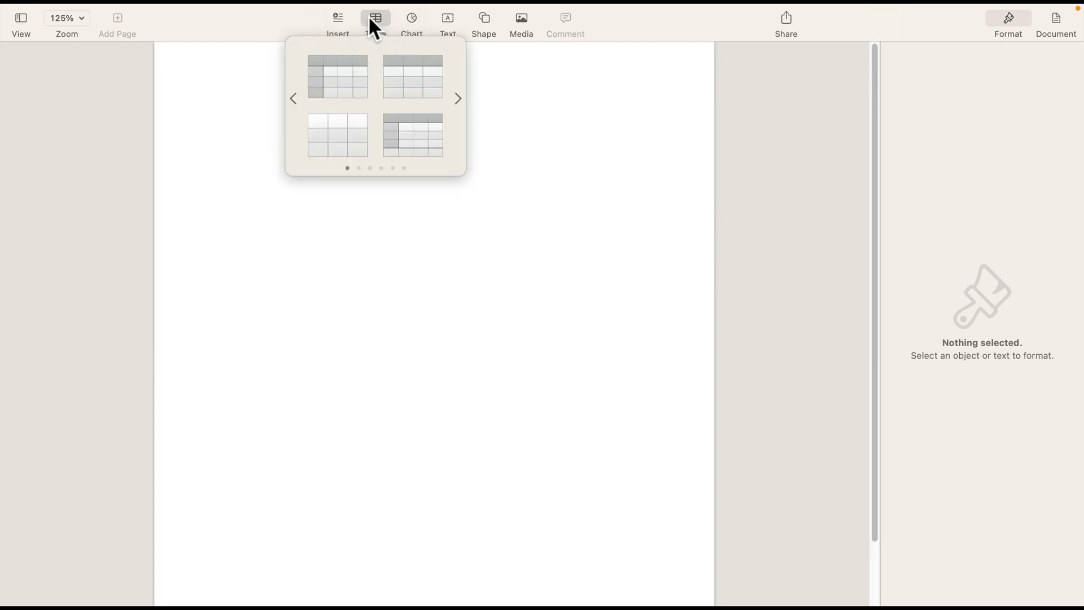
{"action": "left_click", "coordinate": [338, 133]}
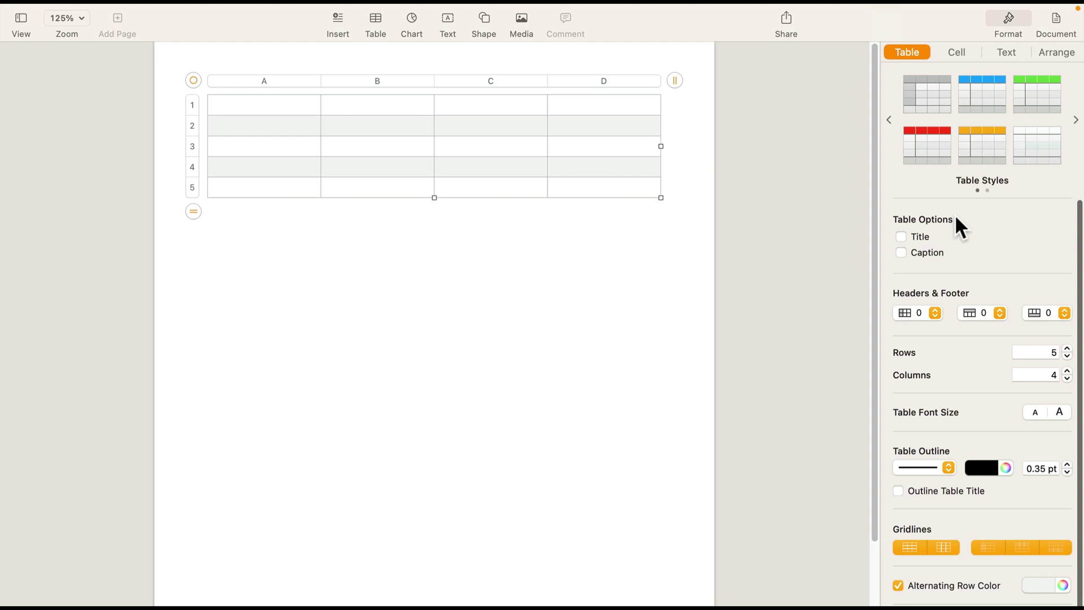
{"action": "scroll", "coordinate": [942, 512], "scroll_direction": "down", "scroll_amount": 2}
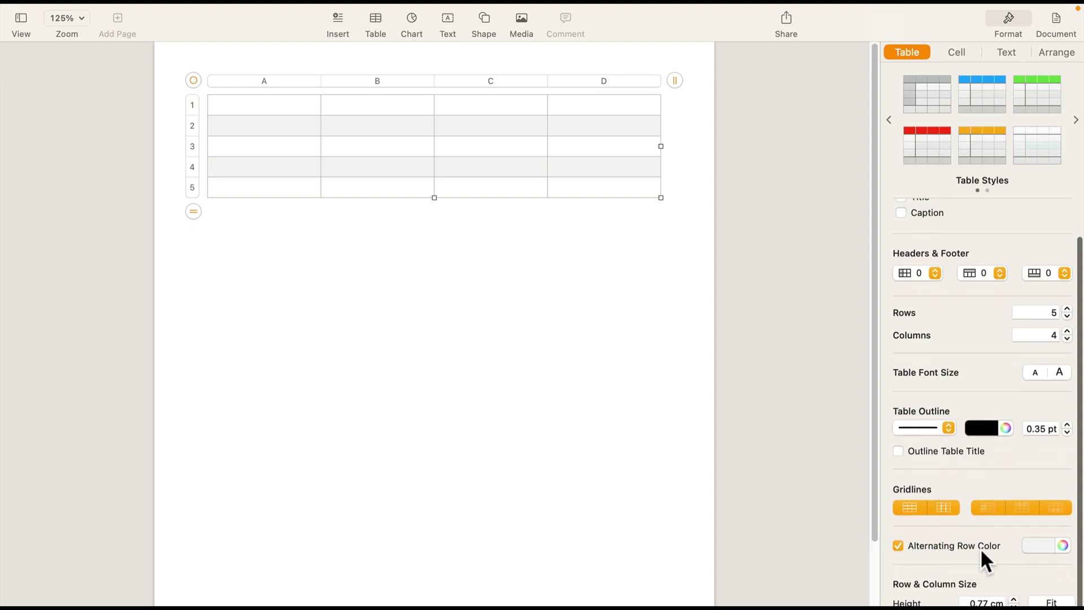
{"action": "left_click", "coordinate": [898, 545]}
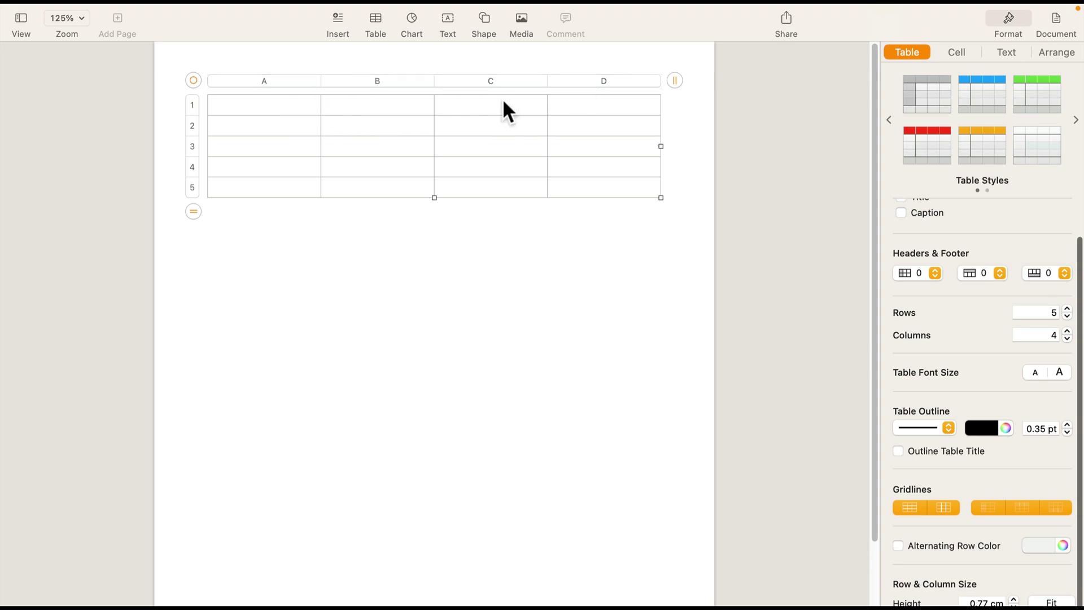
- Trim the table to 3 columns and 4 rows
{"action": "left_click", "coordinate": [675, 80]}
{"action": "left_click", "coordinate": [675, 84]}
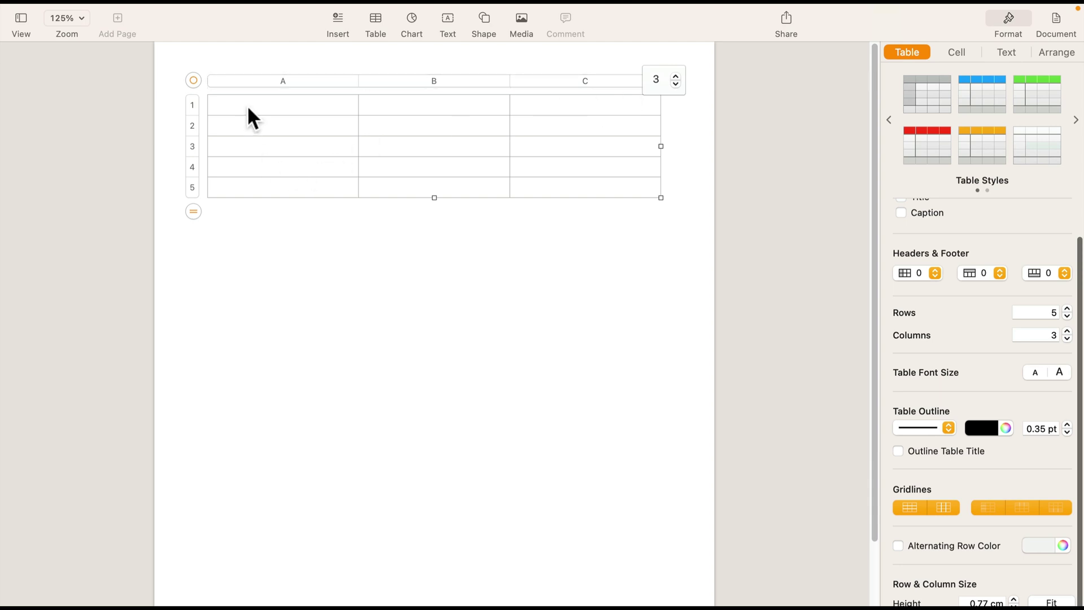
{"action": "left_click", "coordinate": [193, 211]}
{"action": "left_click", "coordinate": [194, 220]}
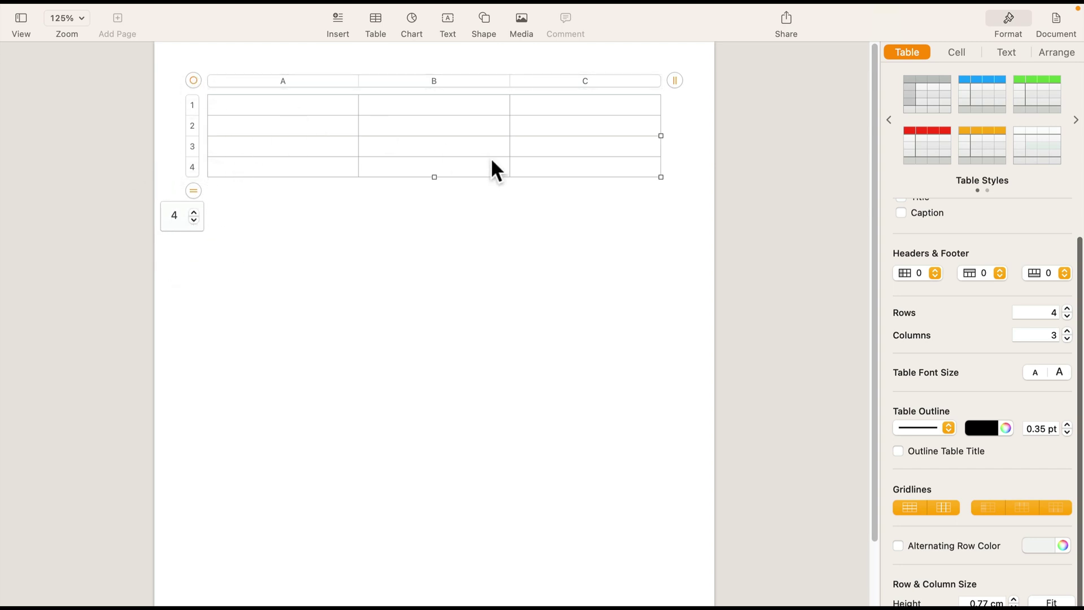
- Stretch the table to about 16.99 × 21.23 cm, with rows roughly 5.31 cm tall
{"action": "left_click_drag", "start_coordinate": [433, 175], "coordinate": [445, 586]}
{"action": "scroll", "coordinate": [486, 519], "scroll_direction": "down", "scroll_amount": 5}
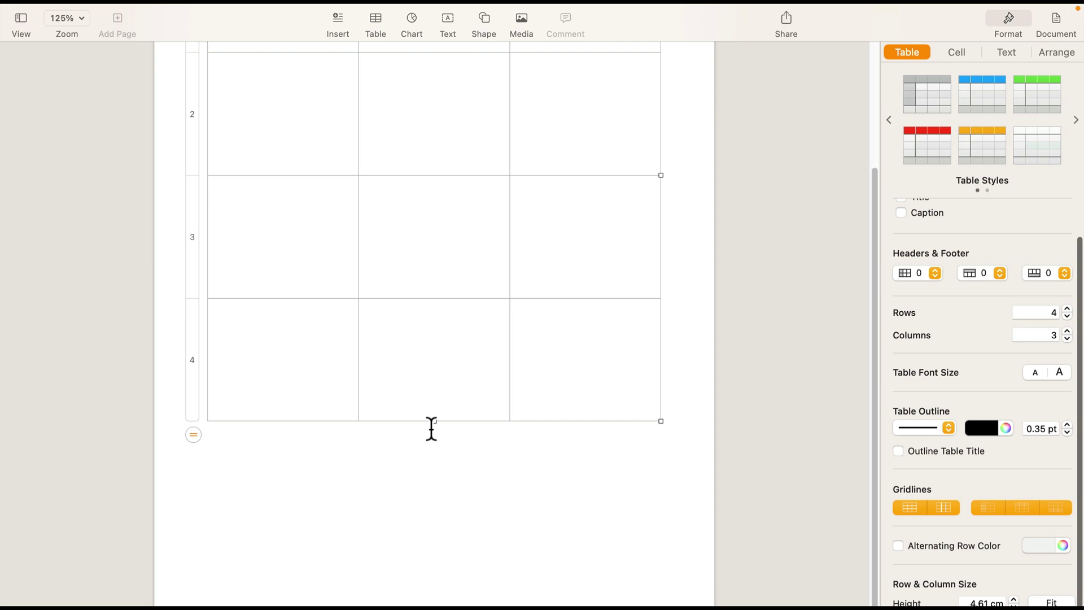
{"action": "left_click_drag", "start_coordinate": [433, 421], "coordinate": [446, 585]}
{"action": "scroll", "coordinate": [448, 584], "scroll_direction": "down", "scroll_amount": 5}
{"action": "scroll", "coordinate": [448, 581], "scroll_direction": "up", "scroll_amount": 3}
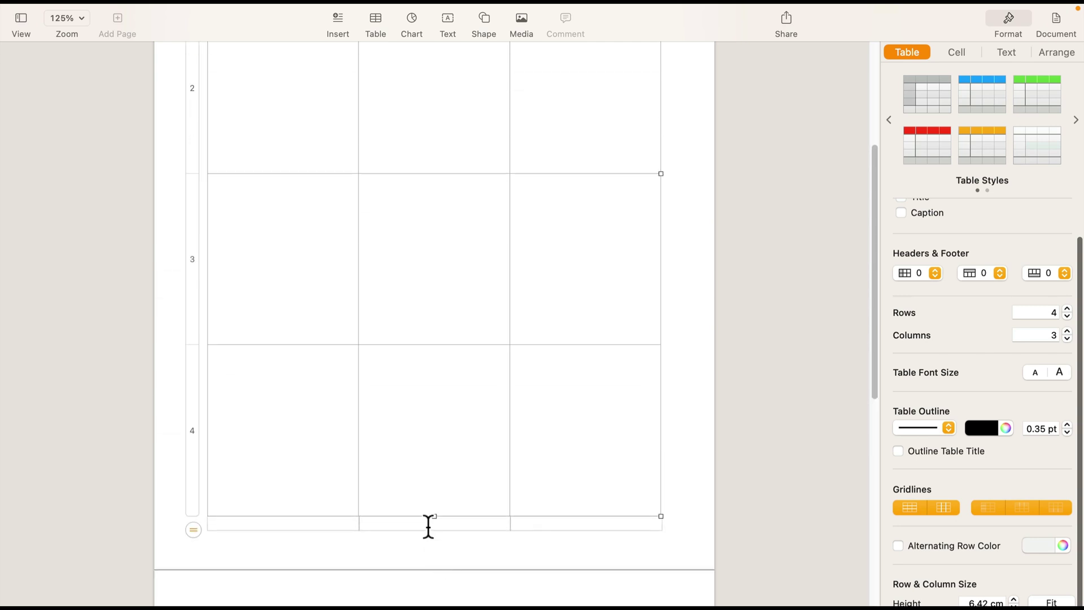
{"action": "left_click_drag", "start_coordinate": [433, 518], "coordinate": [436, 496]}
{"action": "scroll", "coordinate": [439, 556], "scroll_direction": "down", "scroll_amount": 3}
{"action": "scroll", "coordinate": [437, 566], "scroll_direction": "up", "scroll_amount": 4}
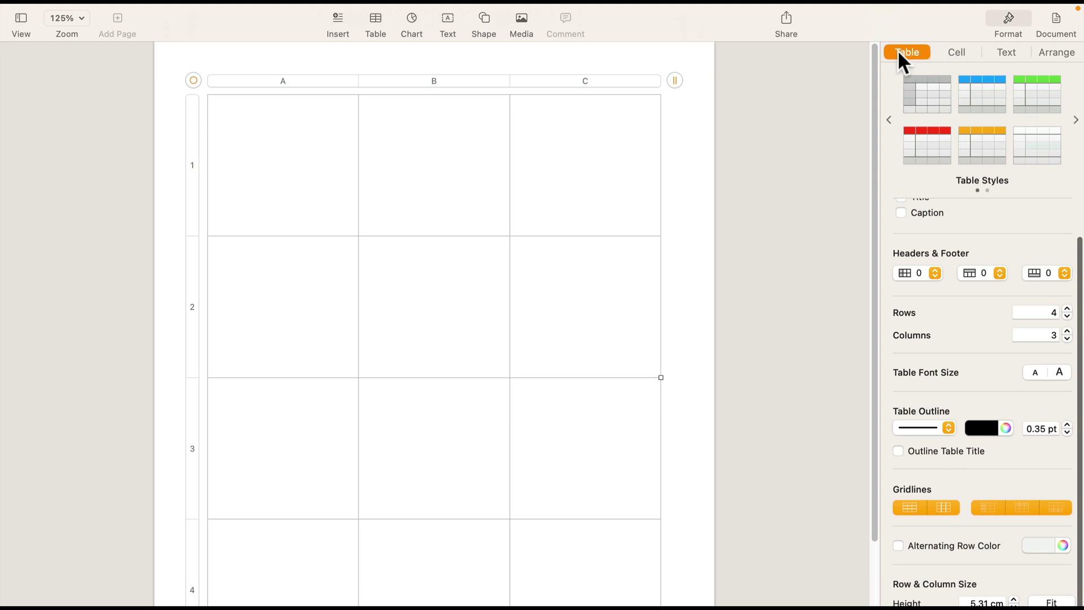
- Apply All Borders to the table cells and raise the border width from 0.35 pt to 2 pt
{"action": "left_click", "coordinate": [956, 51]}
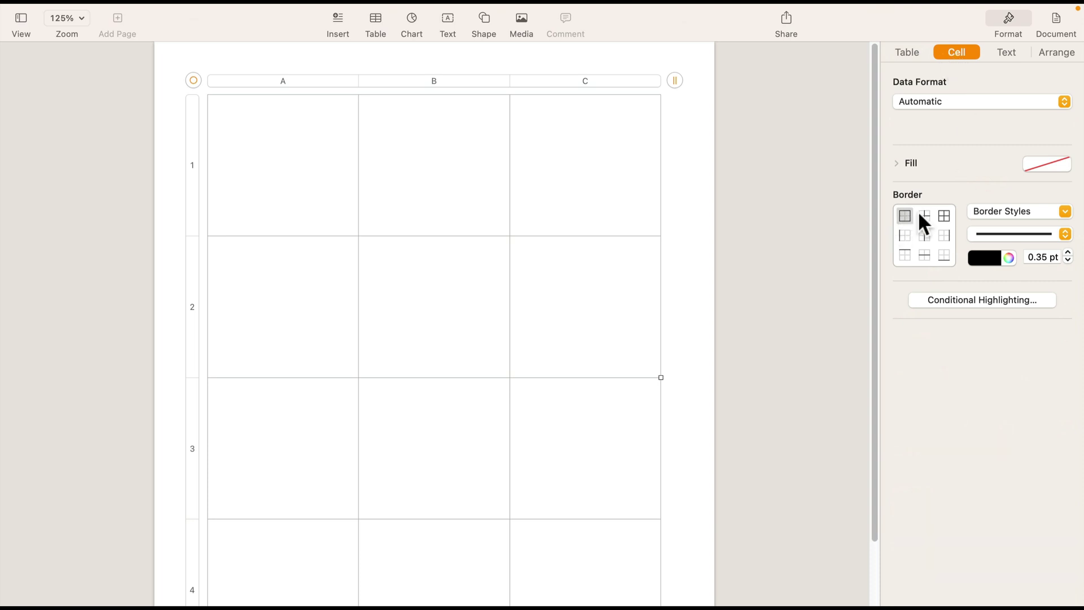
{"action": "left_click", "coordinate": [943, 216]}
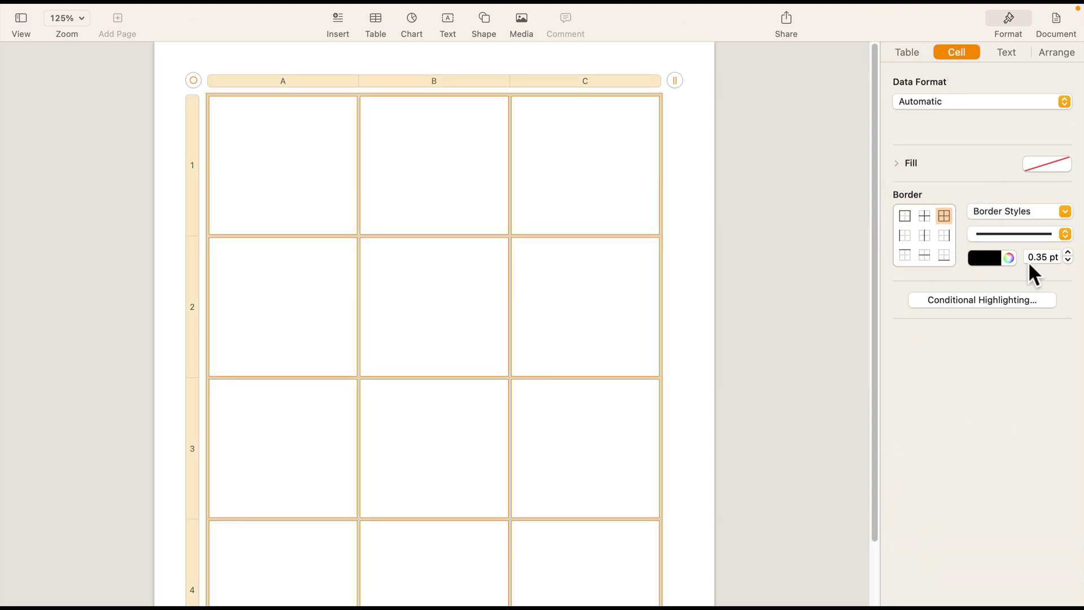
{"action": "left_click", "coordinate": [1067, 253]}
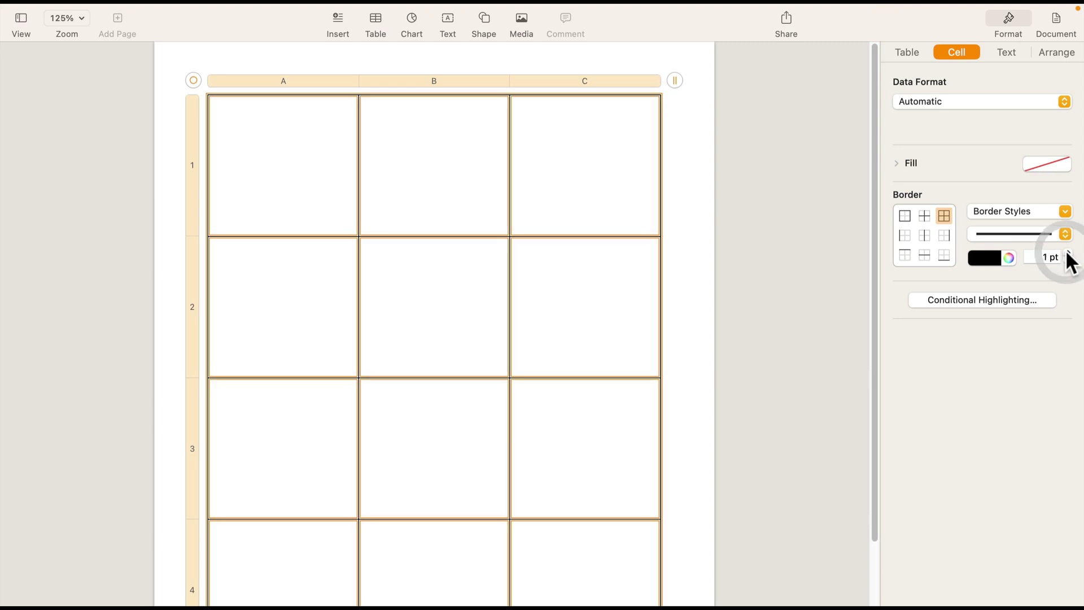
{"action": "left_click", "coordinate": [1068, 254]}
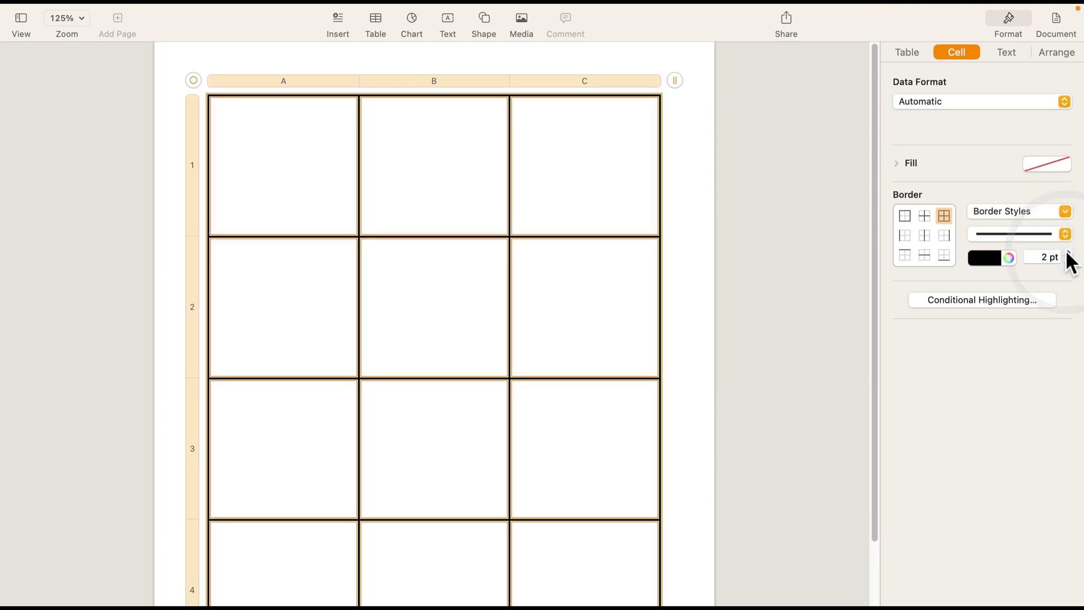
{"action": "left_click", "coordinate": [621, 157]}
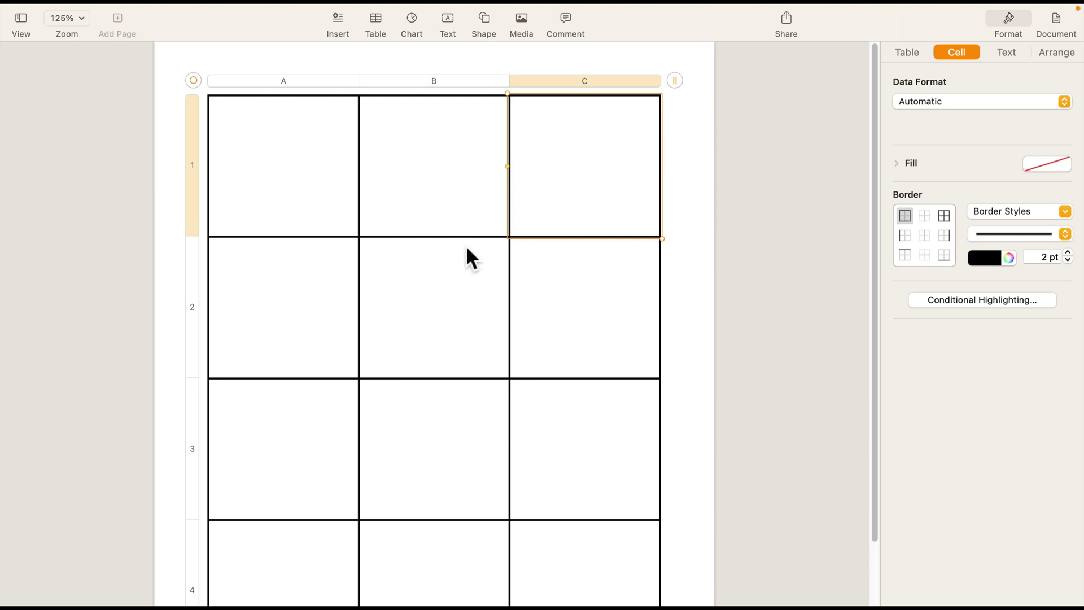
- Merge cells A1:B1 and B2:C2 into wide panels
{"action": "scroll", "coordinate": [467, 254], "scroll_direction": "down", "scroll_amount": 2}
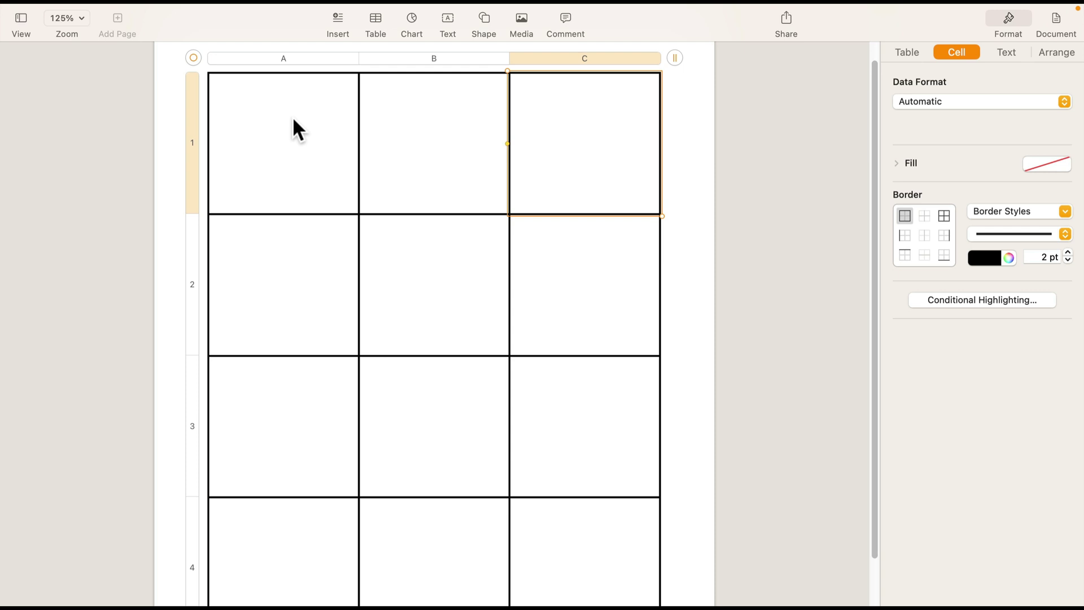
{"action": "left_click", "coordinate": [438, 159]}
{"action": "left_click_drag", "start_coordinate": [411, 145], "coordinate": [276, 143]}
{"action": "scroll", "coordinate": [414, 178], "scroll_direction": "up", "scroll_amount": 2}
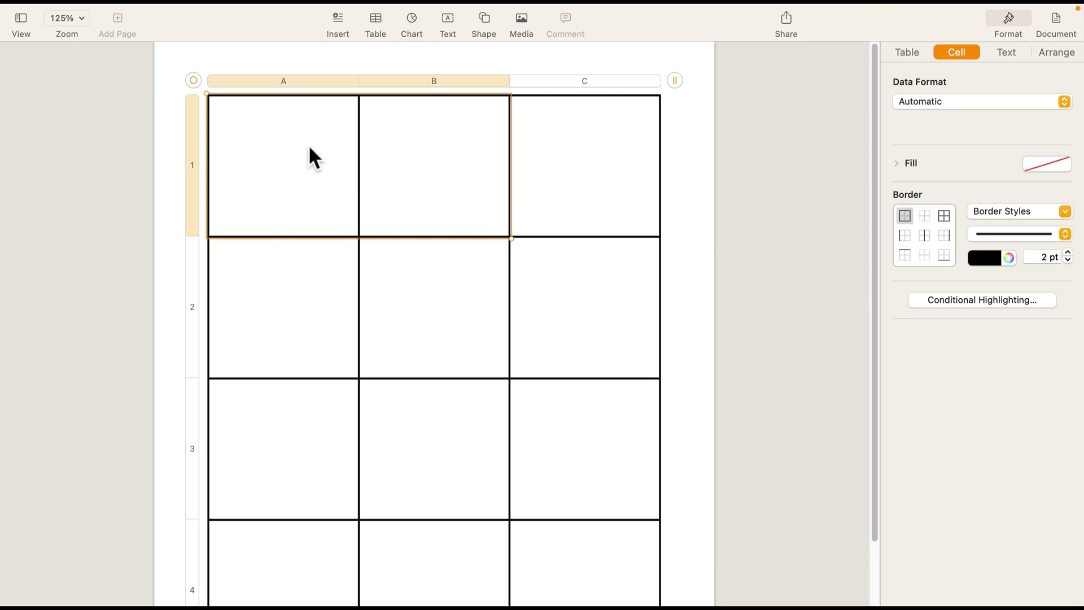
{"action": "right_click", "coordinate": [388, 144]}
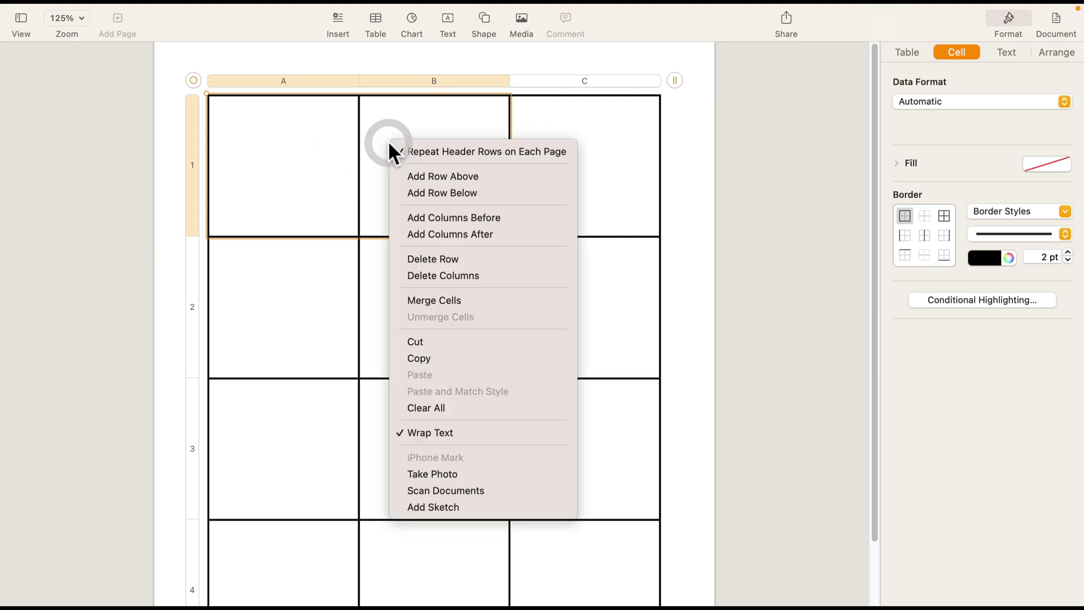
{"action": "left_click", "coordinate": [437, 300]}
{"action": "left_click_drag", "start_coordinate": [575, 293], "coordinate": [443, 289]}
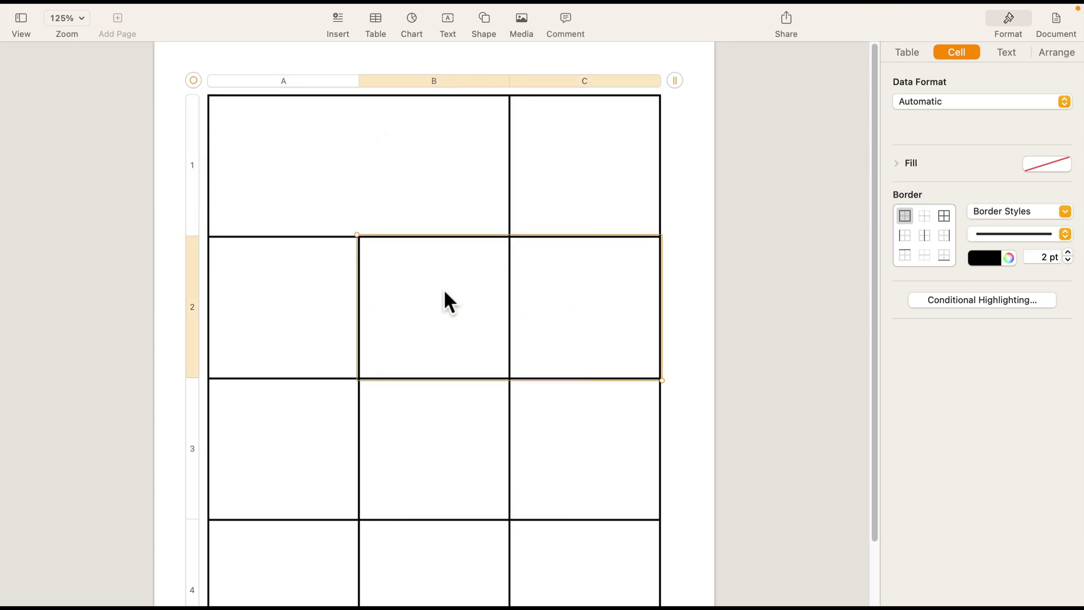
{"action": "right_click", "coordinate": [445, 289]}
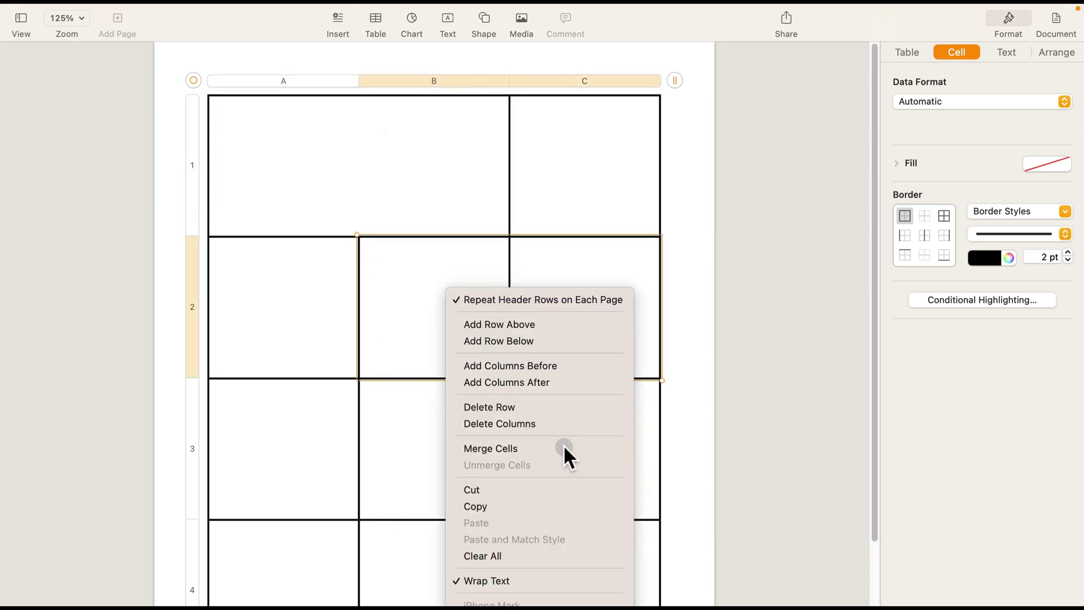
{"action": "left_click", "coordinate": [564, 446]}
- Merge cells A3:B3 and A4:B4, then deselect the table
{"action": "scroll", "coordinate": [418, 378], "scroll_direction": "down", "scroll_amount": 1}
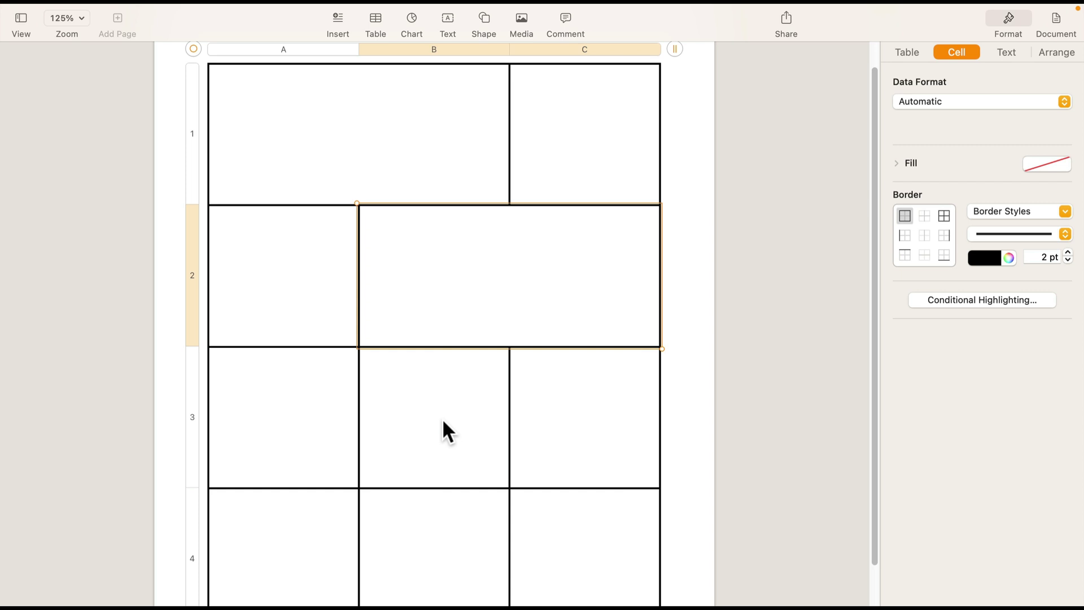
{"action": "scroll", "coordinate": [438, 404], "scroll_direction": "down", "scroll_amount": 2}
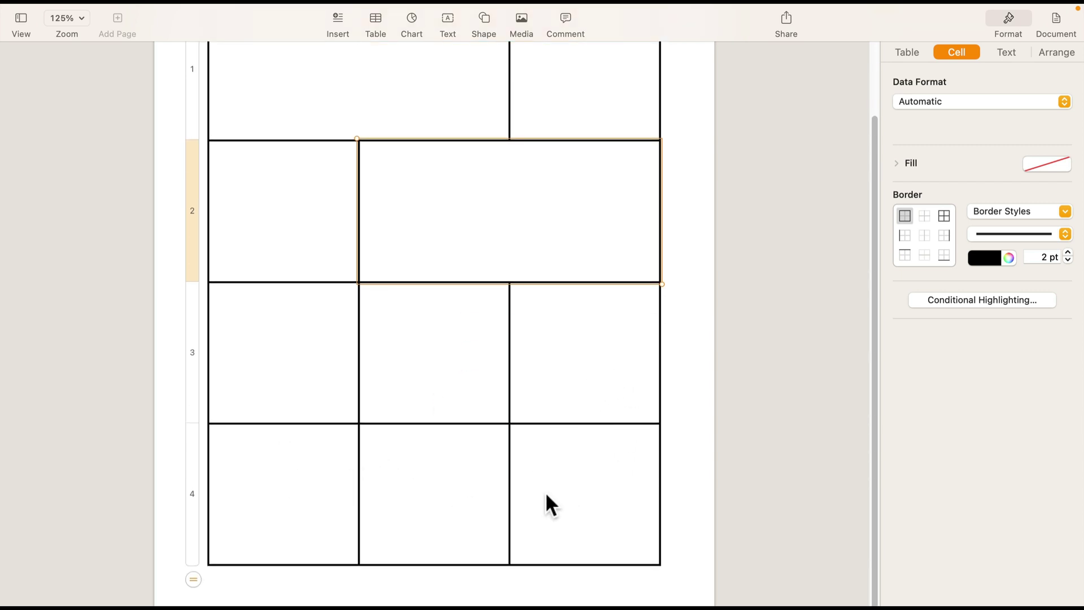
{"action": "left_click_drag", "start_coordinate": [304, 389], "coordinate": [422, 363]}
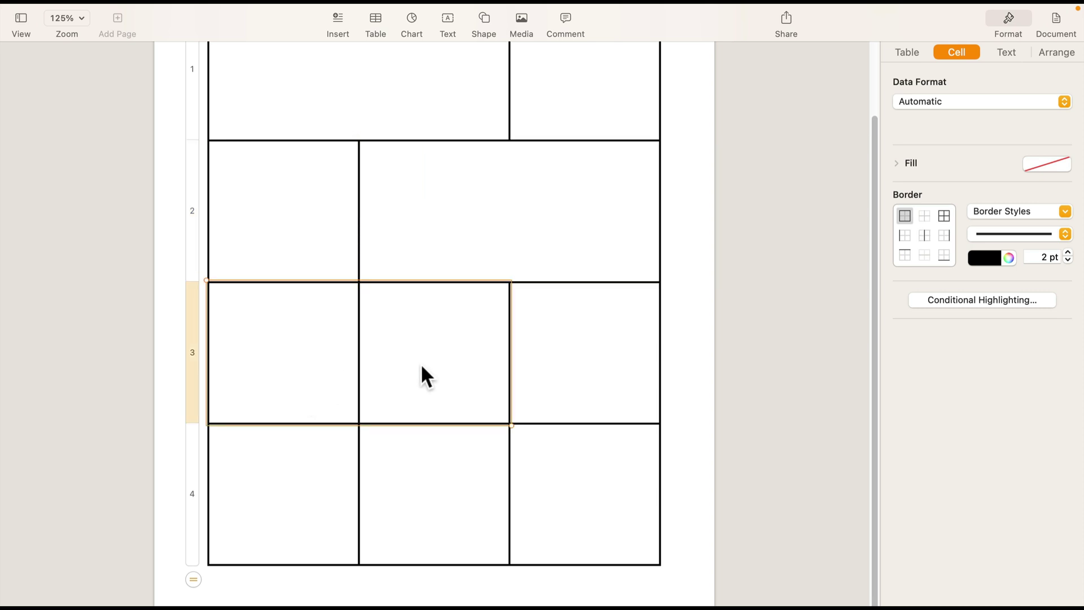
{"action": "right_click", "coordinate": [445, 364]}
{"action": "left_click", "coordinate": [588, 452]}
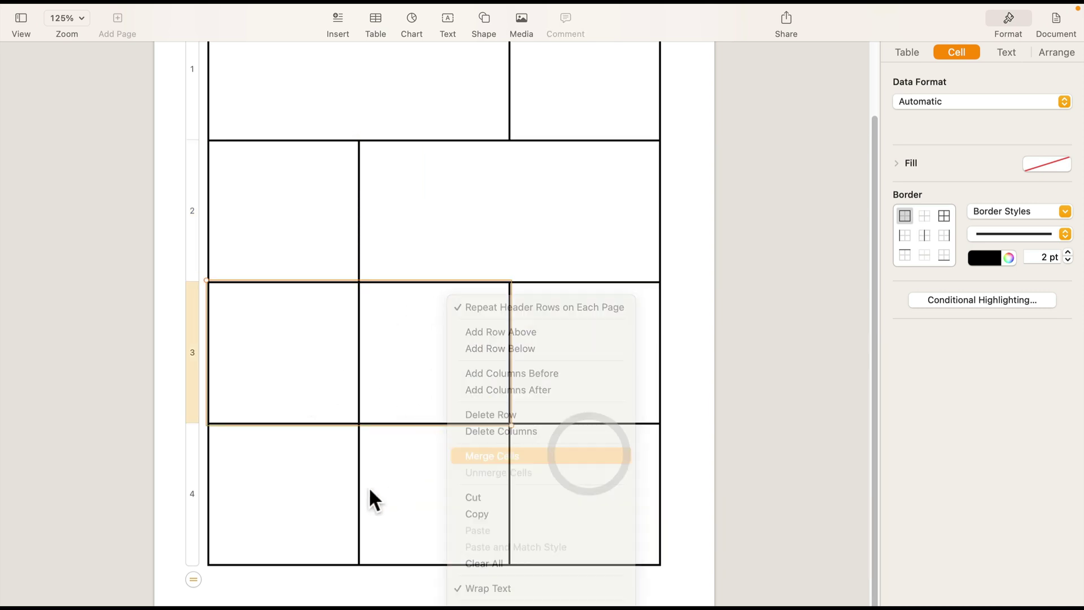
{"action": "left_click_drag", "start_coordinate": [333, 486], "coordinate": [421, 480]}
{"action": "right_click", "coordinate": [421, 480]}
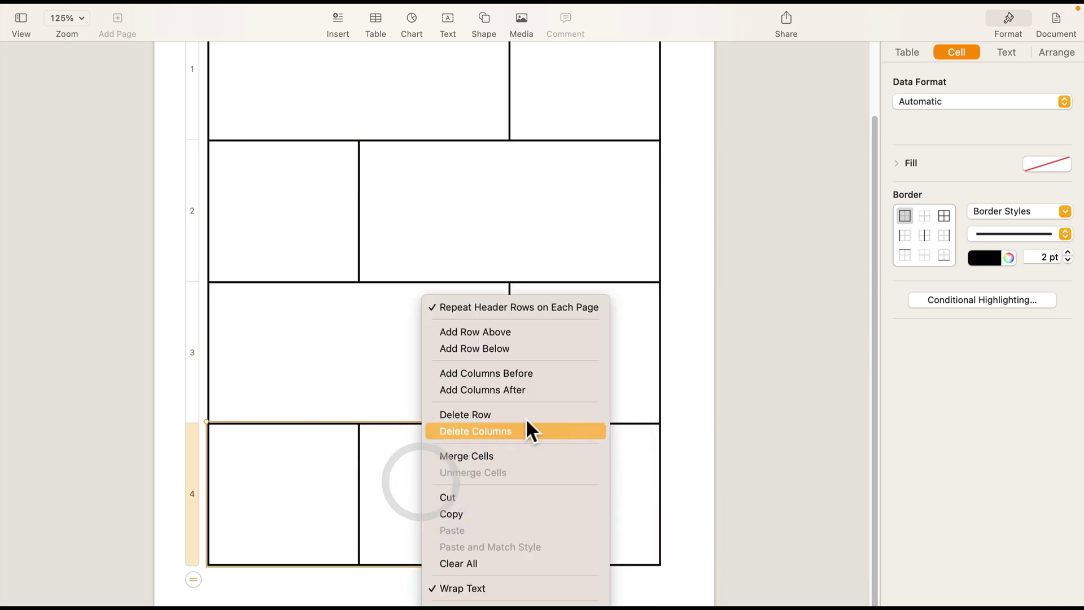
{"action": "left_click", "coordinate": [513, 458]}
{"action": "left_click", "coordinate": [686, 350]}
{"action": "scroll", "coordinate": [686, 351], "scroll_direction": "up", "scroll_amount": 3}
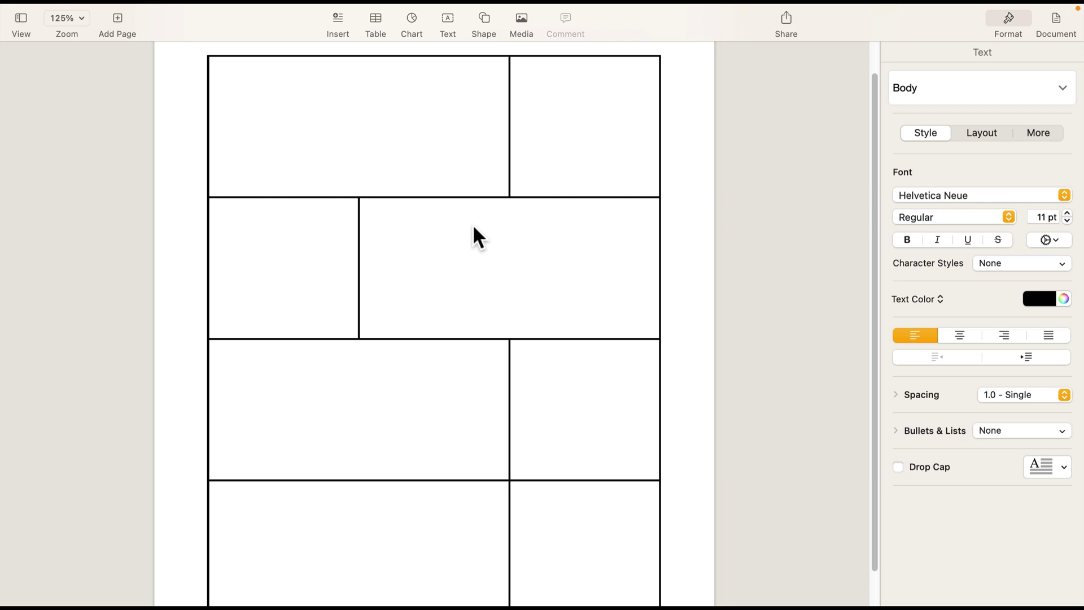
- Search the shape library for 'man' and insert the walking Man shape
{"action": "scroll", "coordinate": [474, 223], "scroll_direction": "up", "scroll_amount": 2}
{"action": "left_click", "coordinate": [384, 135]}
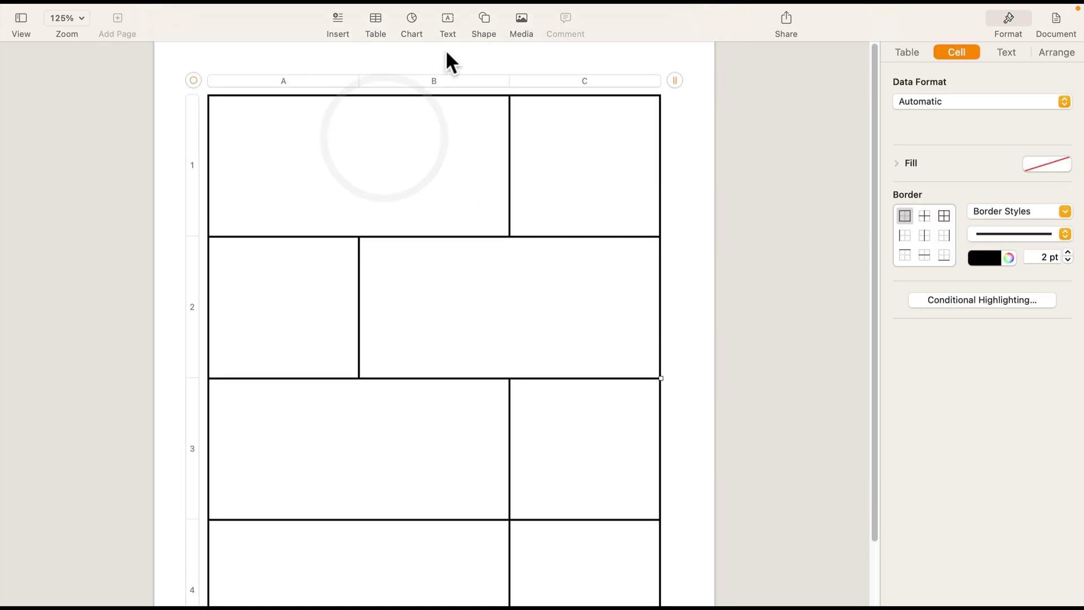
{"action": "left_click", "coordinate": [485, 23]}
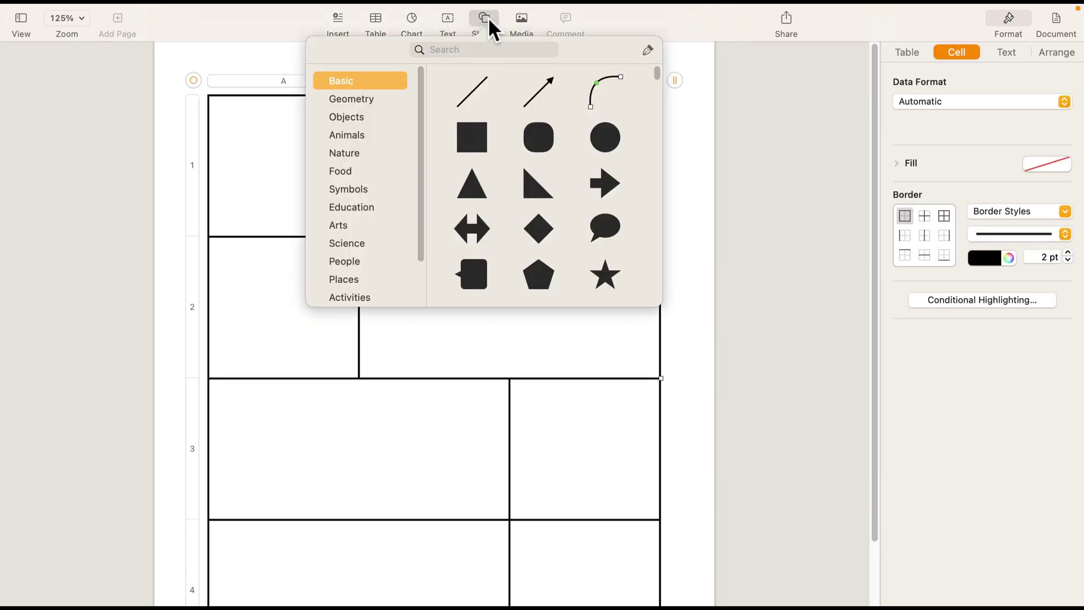
{"action": "left_click", "coordinate": [467, 49]}
{"action": "type", "text": "ma"}
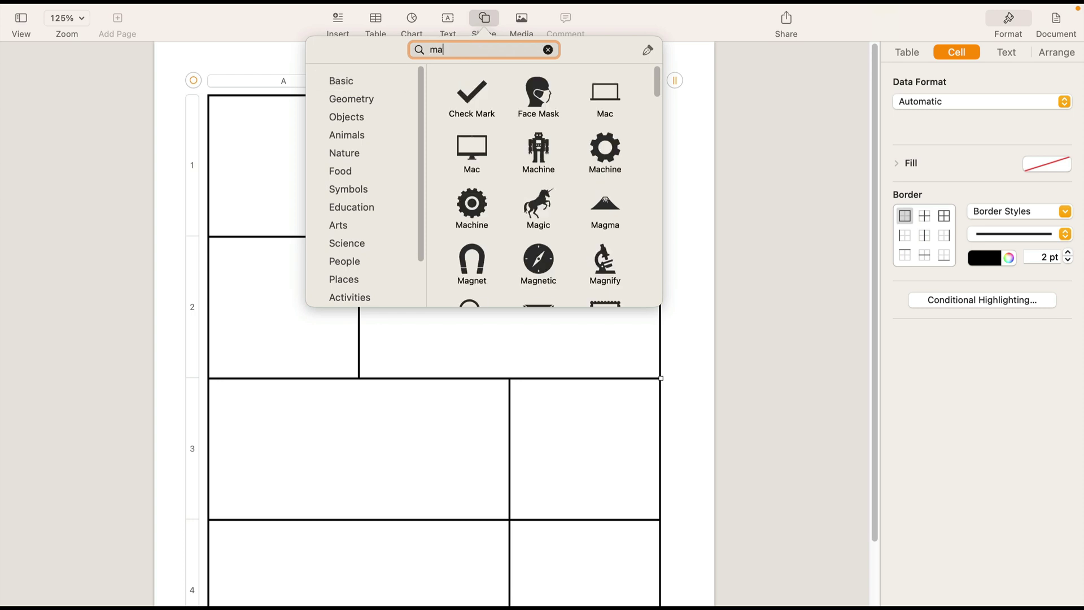
{"action": "type", "text": "n"}
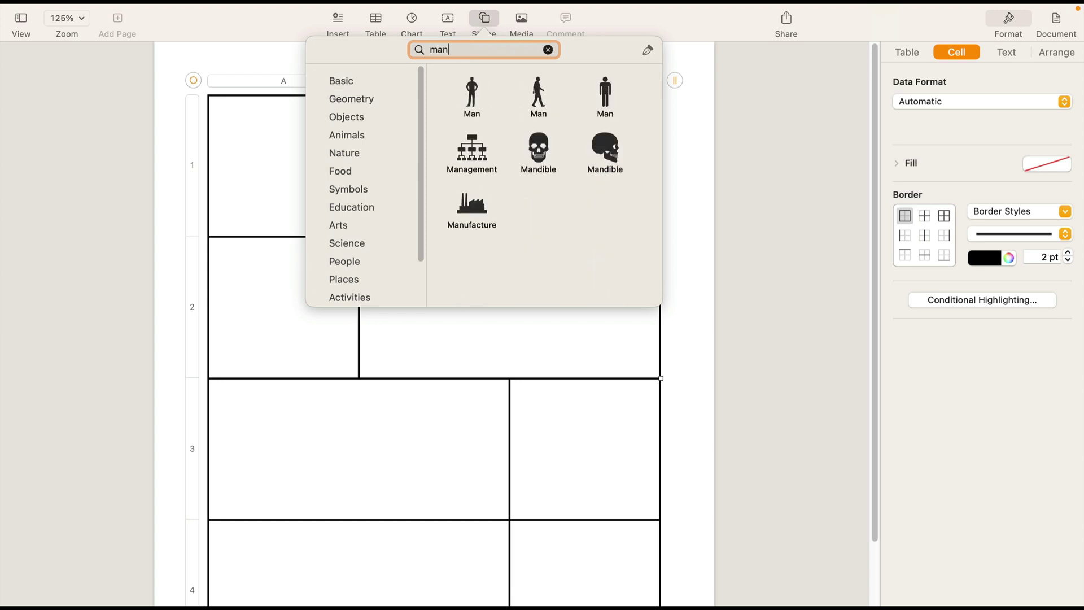
{"action": "left_click", "coordinate": [537, 91]}
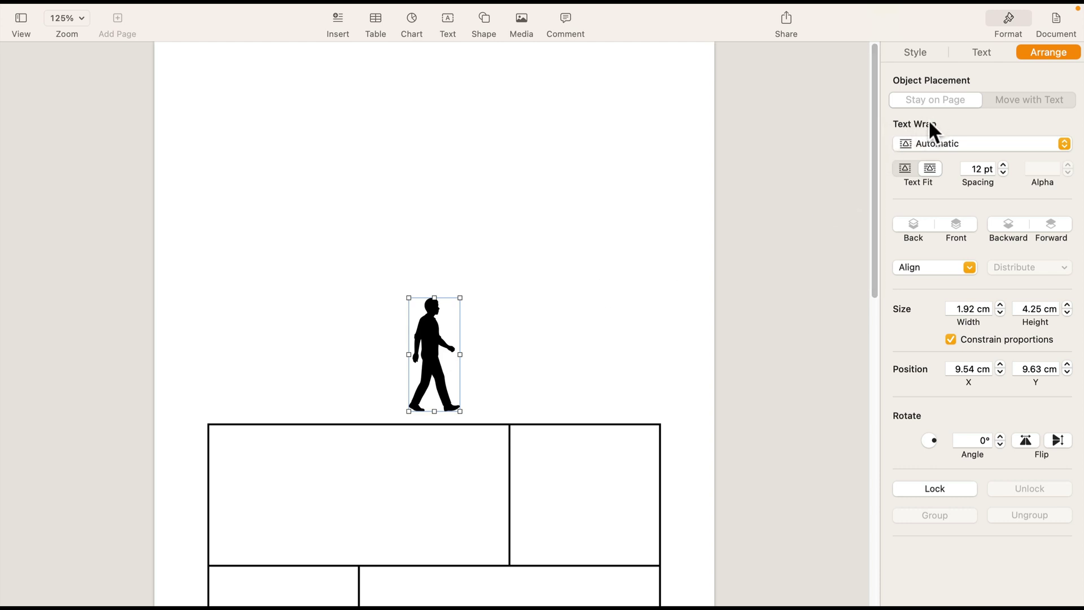
- Set the figure's Text Wrap to None and move it into the top-left panel
{"action": "left_click", "coordinate": [941, 141]}
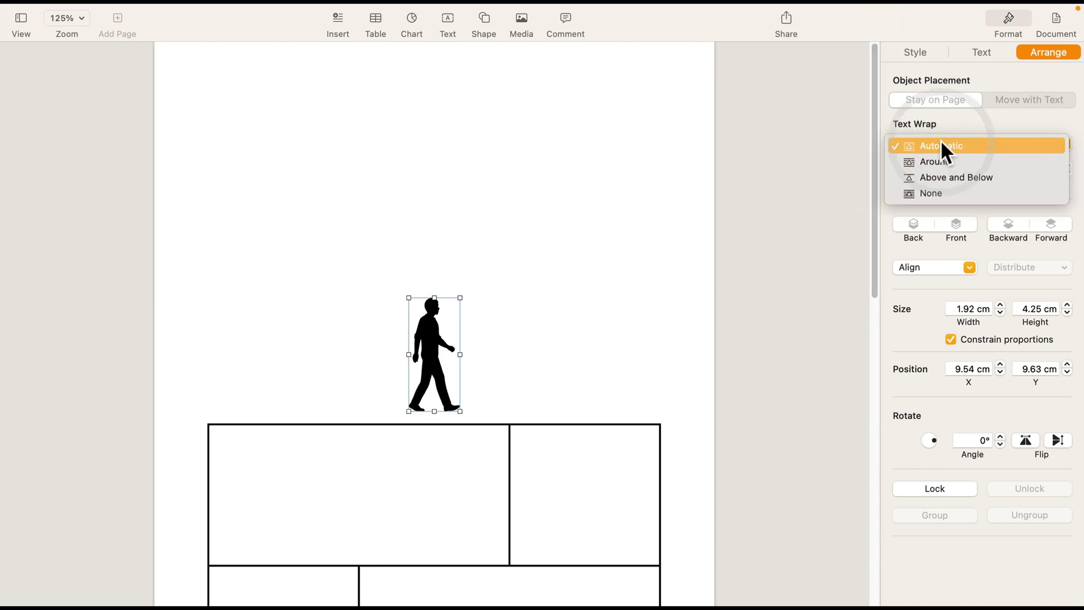
{"action": "left_click", "coordinate": [946, 190]}
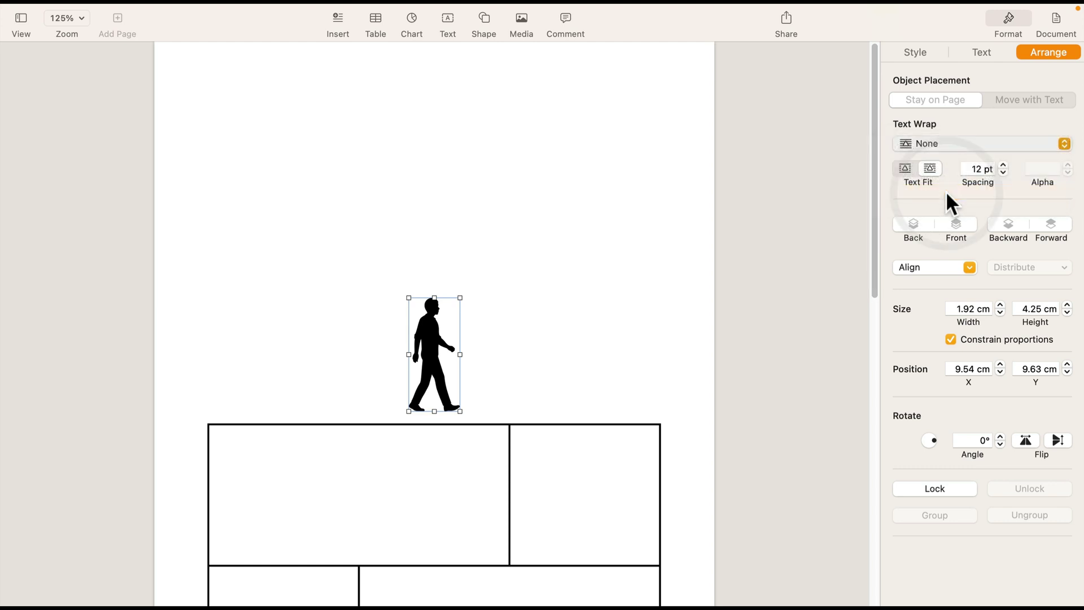
{"action": "left_click_drag", "start_coordinate": [432, 346], "coordinate": [406, 172]}
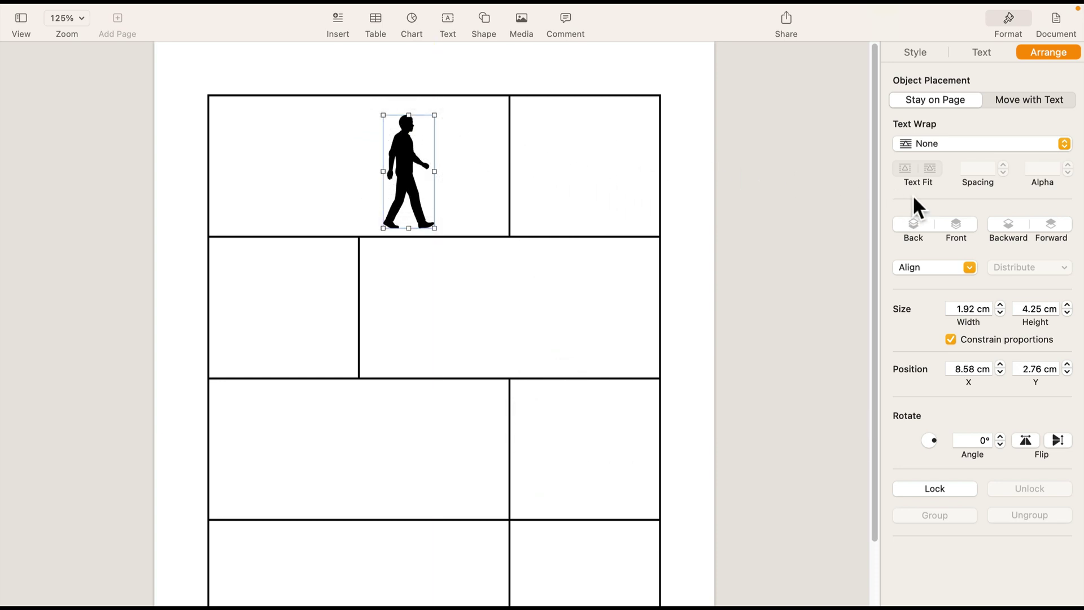
{"action": "left_click", "coordinate": [900, 47]}
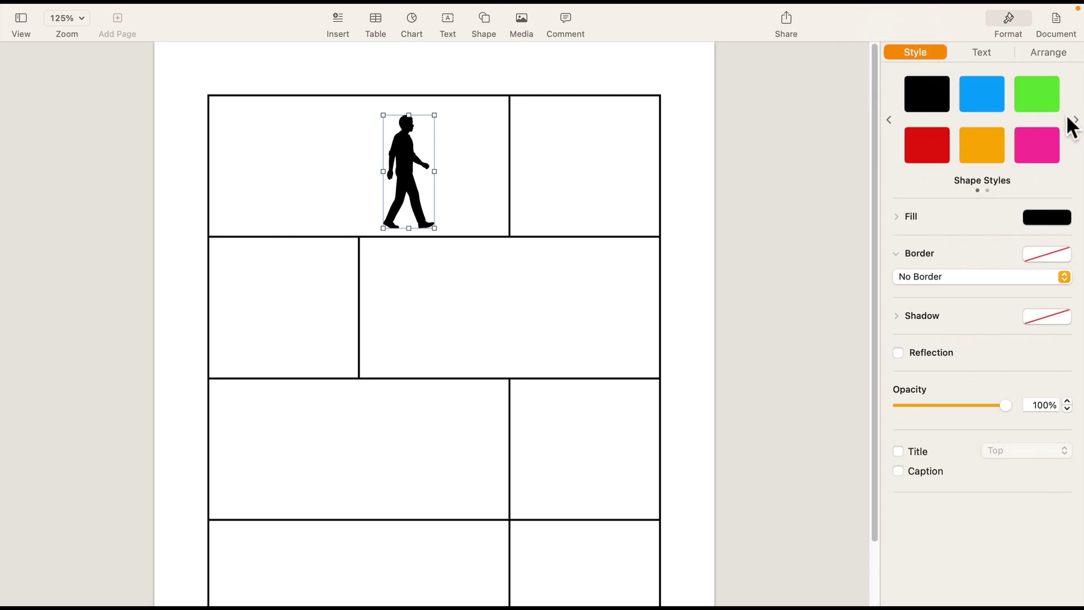
- Fill the walking man dark orange, move him to the panel's left edge, and enlarge him slightly
{"action": "left_click", "coordinate": [1041, 218]}
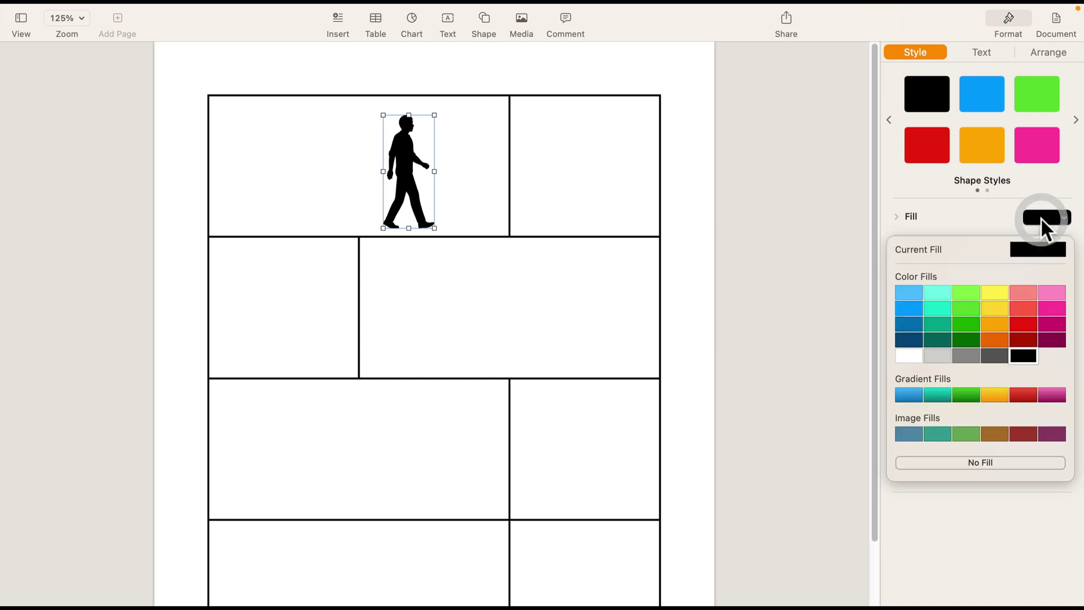
{"action": "left_click", "coordinate": [994, 340]}
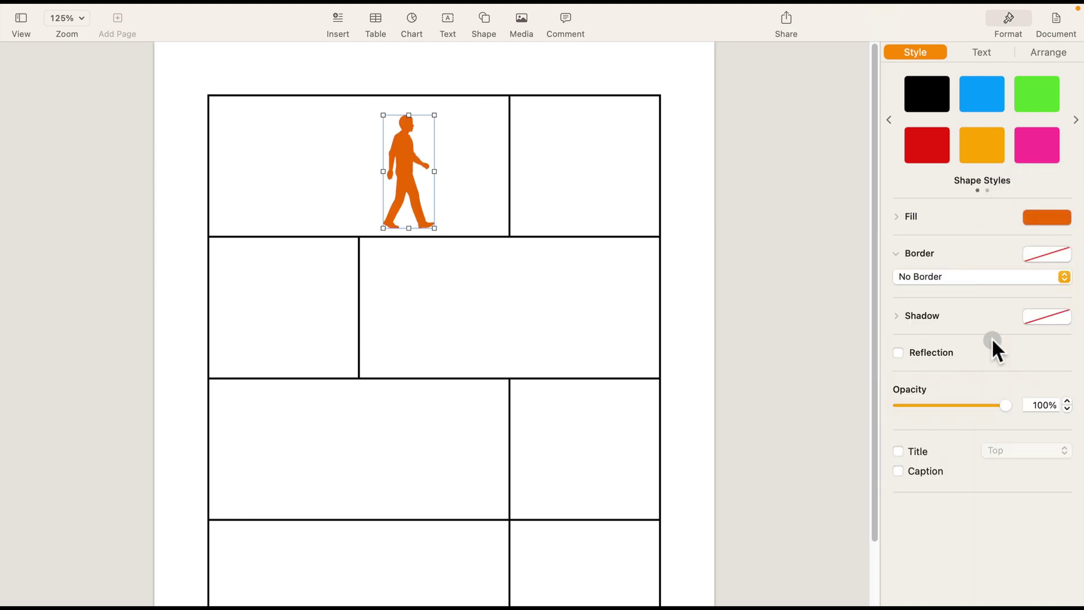
{"action": "left_click_drag", "start_coordinate": [404, 165], "coordinate": [249, 153]}
{"action": "left_click_drag", "start_coordinate": [275, 217], "coordinate": [283, 232]}
{"action": "left_click_drag", "start_coordinate": [251, 184], "coordinate": [255, 182]}
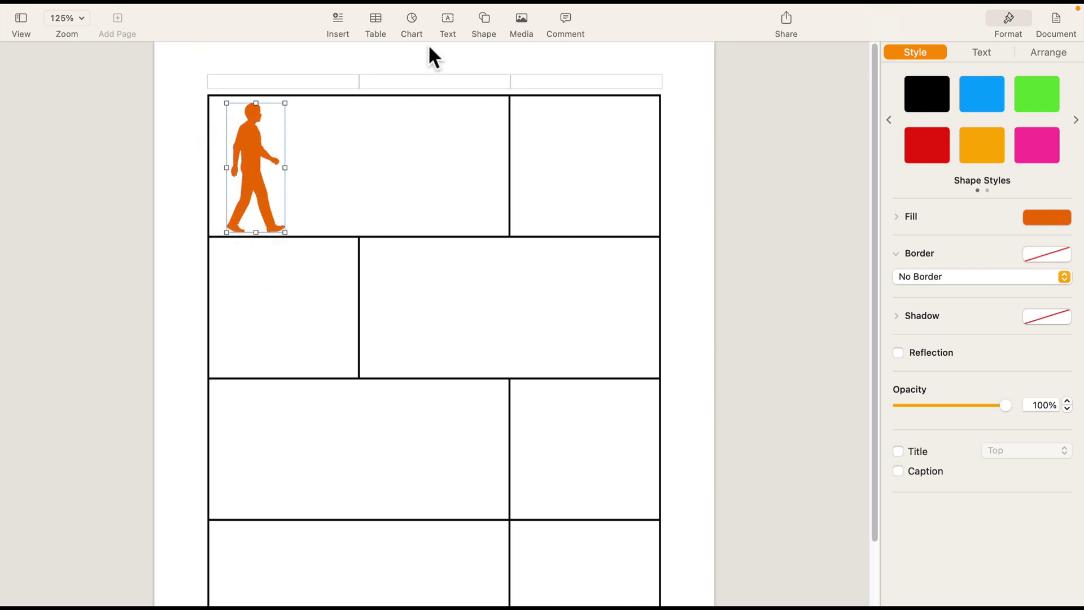
- Insert a speech bubble from the Basic shapes and set its Text Wrap to None
{"action": "left_click", "coordinate": [484, 19]}
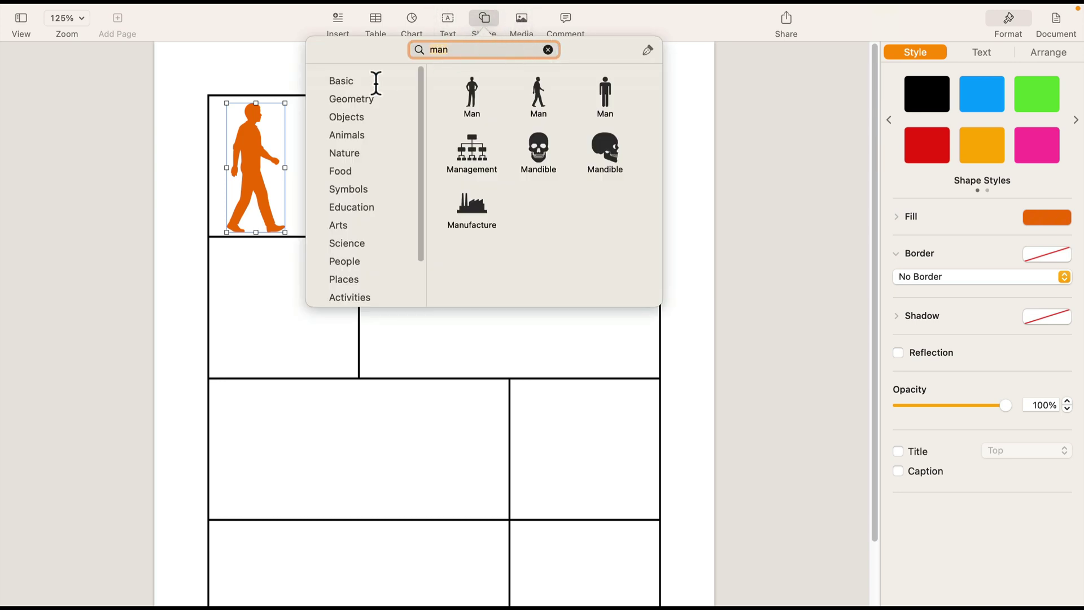
{"action": "left_click", "coordinate": [344, 82]}
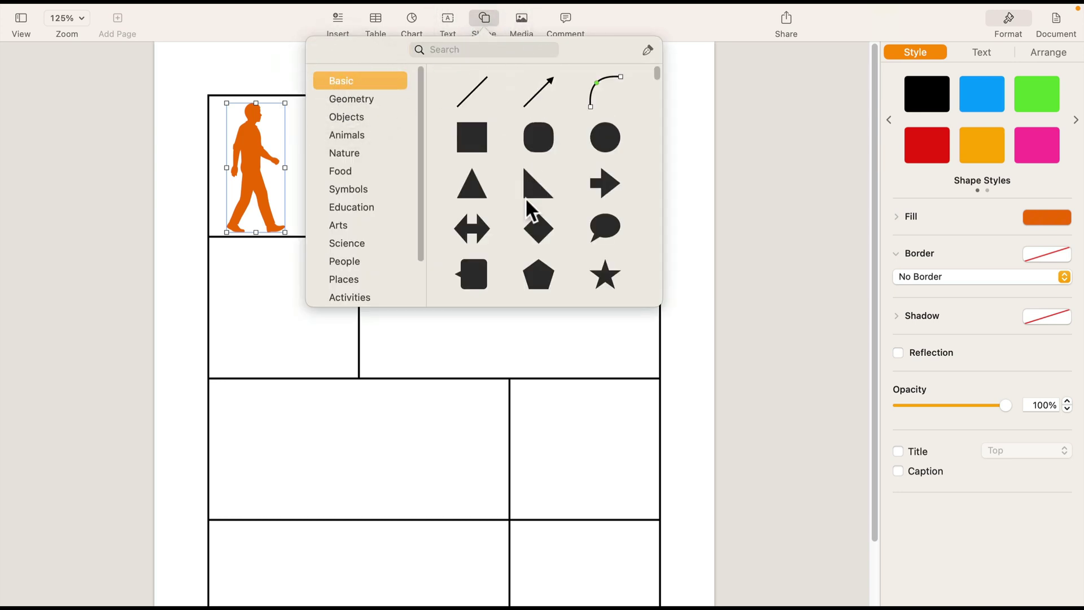
{"action": "scroll", "coordinate": [522, 220], "scroll_direction": "down", "scroll_amount": 2}
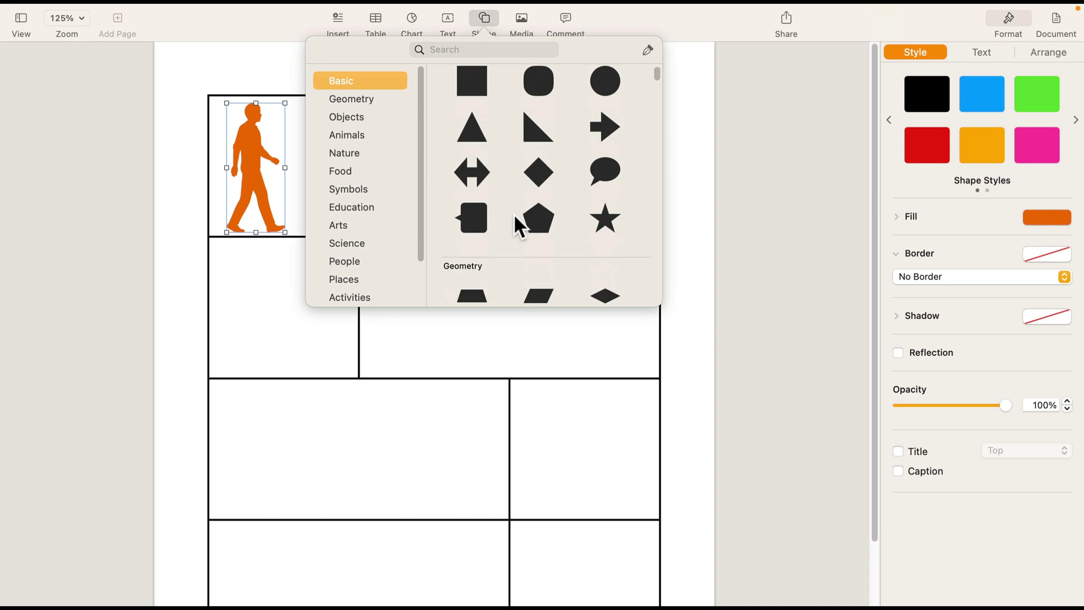
{"action": "left_click", "coordinate": [605, 171]}
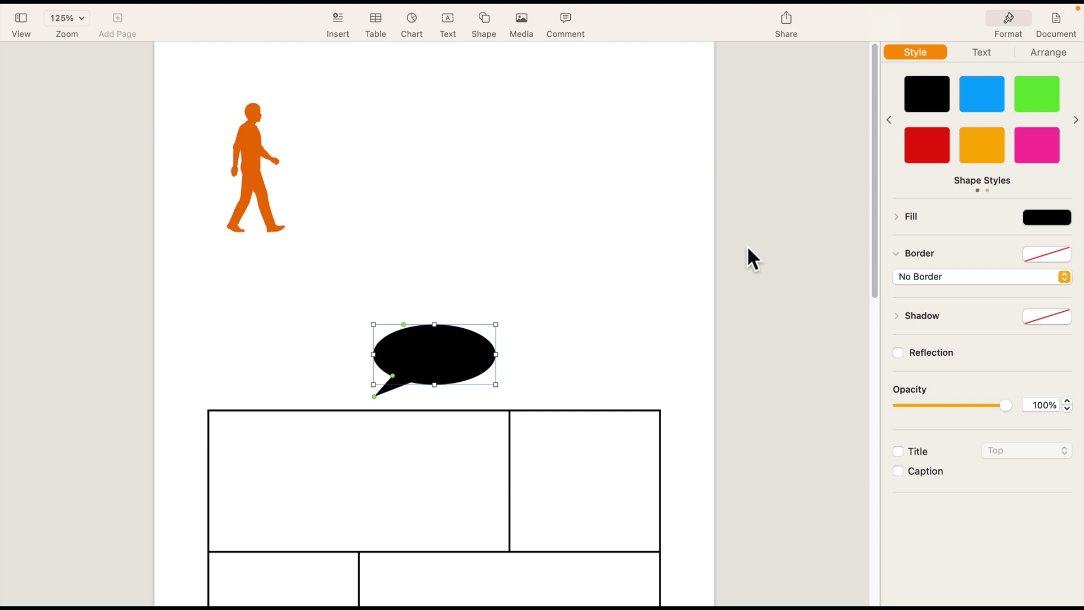
{"action": "left_click", "coordinate": [1052, 52]}
{"action": "left_click", "coordinate": [919, 145]}
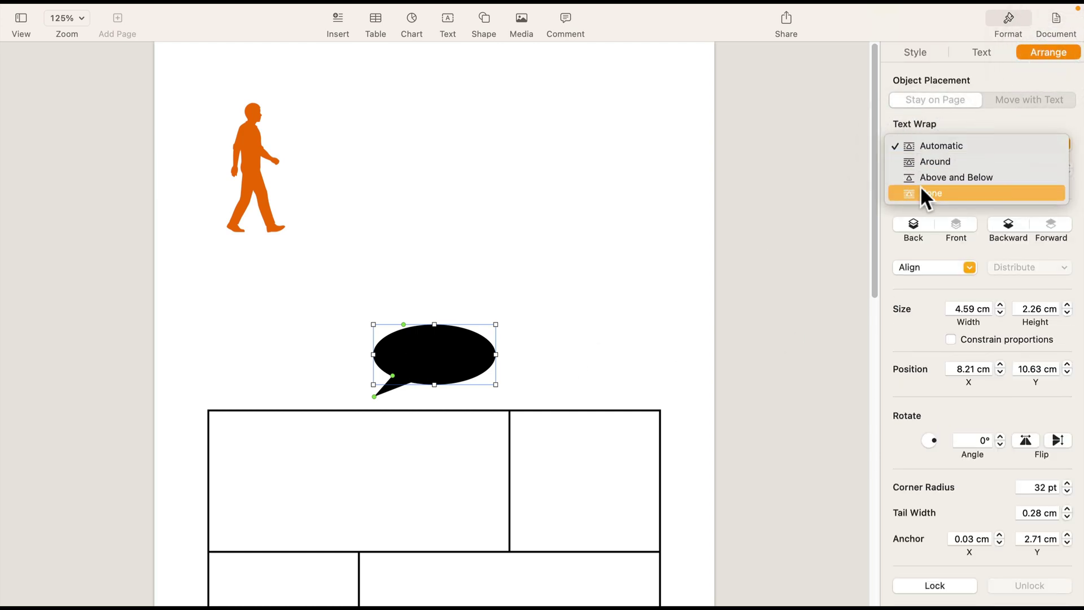
{"action": "left_click", "coordinate": [908, 193]}
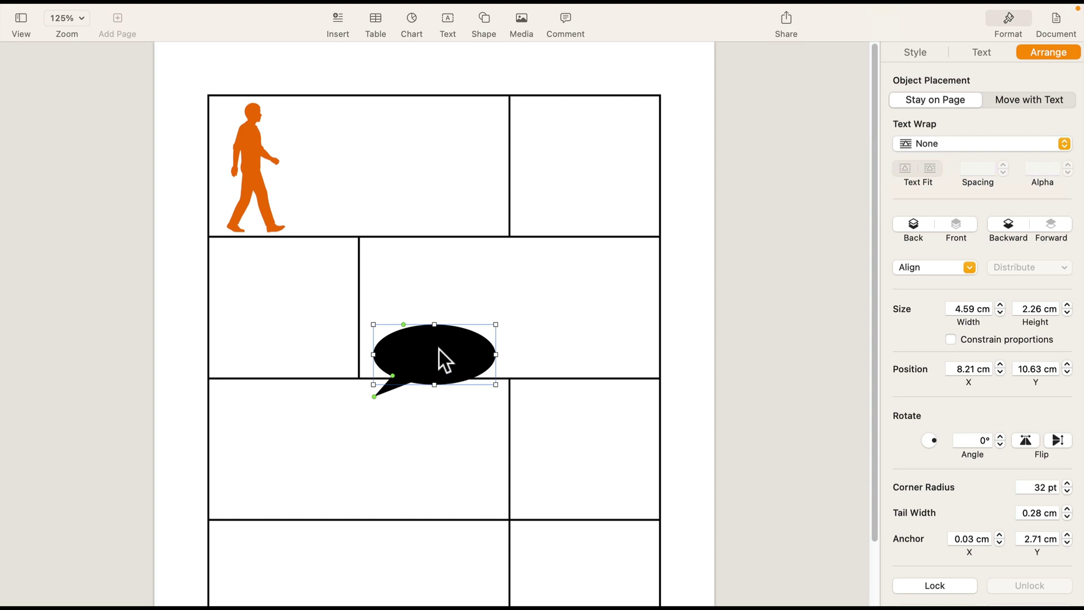
- Place the bubble in the top-left panel with its tail pointing at the man's head
{"action": "left_click_drag", "start_coordinate": [440, 355], "coordinate": [391, 140]}
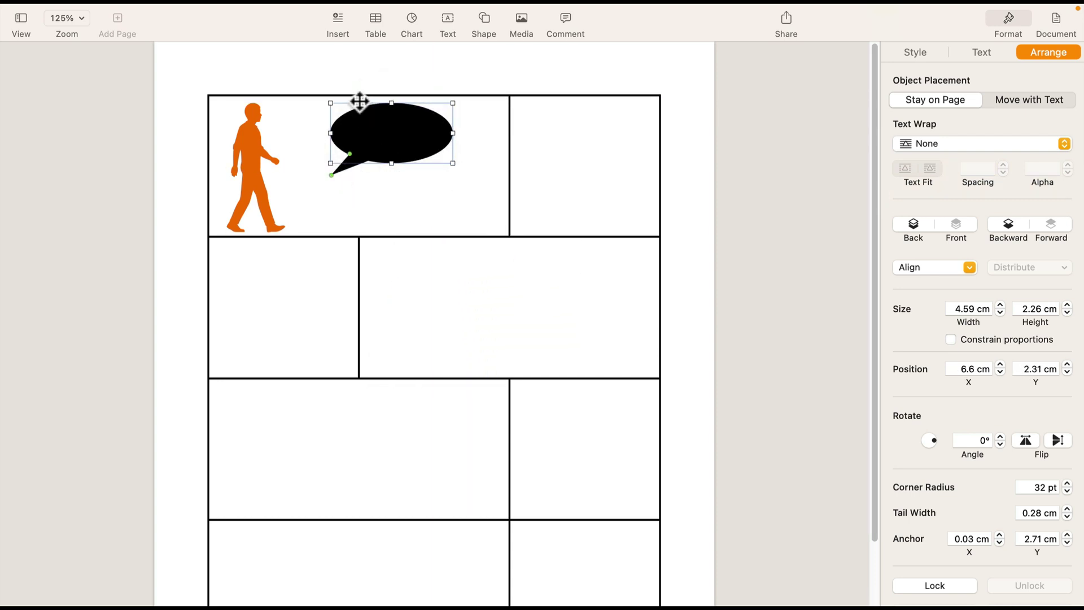
{"action": "left_click_drag", "start_coordinate": [360, 102], "coordinate": [309, 115]}
{"action": "left_click_drag", "start_coordinate": [431, 134], "coordinate": [403, 159]}
{"action": "left_click_drag", "start_coordinate": [287, 137], "coordinate": [282, 119]}
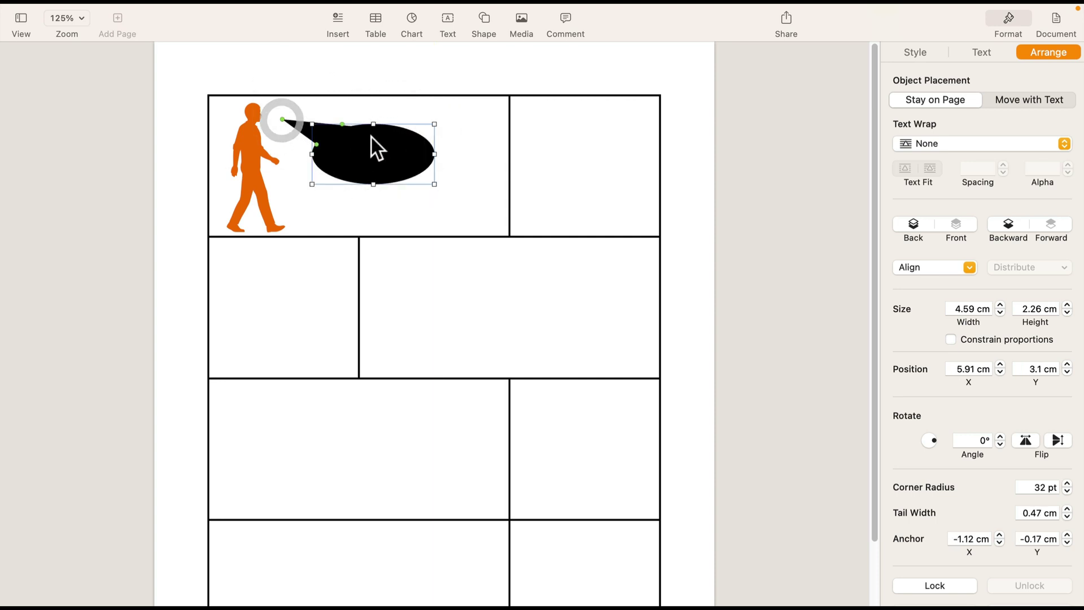
{"action": "left_click_drag", "start_coordinate": [371, 138], "coordinate": [380, 163]}
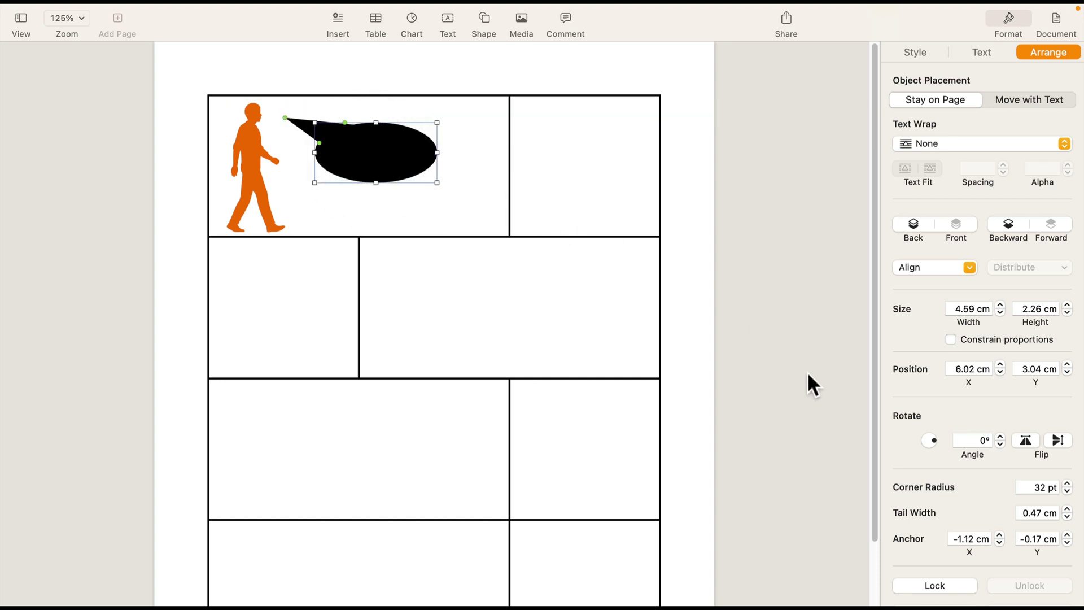
{"action": "left_click_drag", "start_coordinate": [933, 439], "coordinate": [937, 441]}
{"action": "left_click_drag", "start_coordinate": [388, 159], "coordinate": [378, 161]}
- Straighten the speech bubble to a 0° rotation angle
{"action": "left_click", "coordinate": [476, 165]}
{"action": "left_click", "coordinate": [388, 157]}
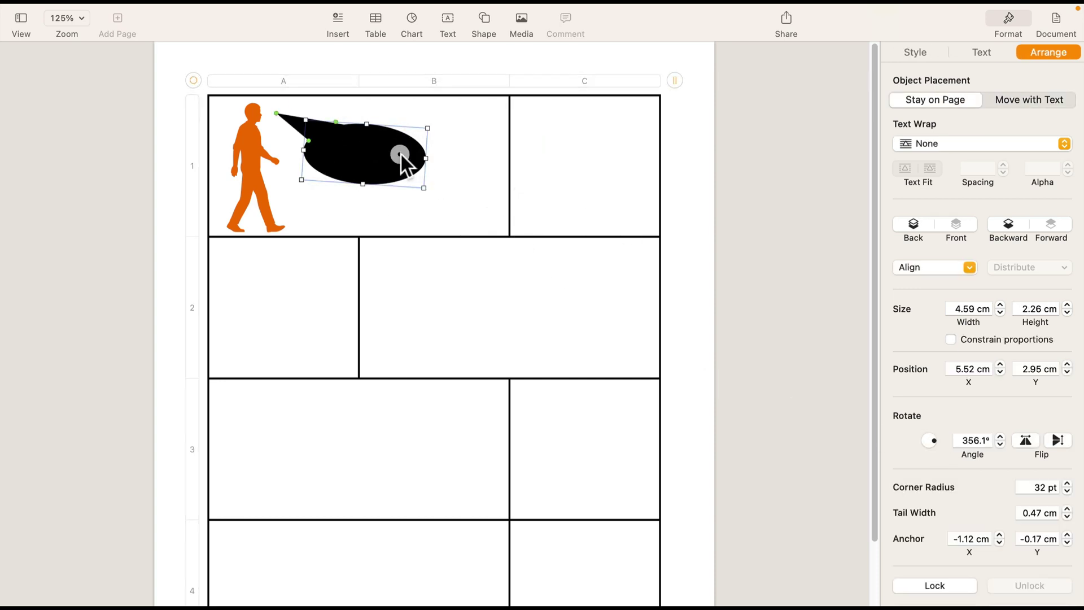
{"action": "left_click", "coordinate": [972, 442]}
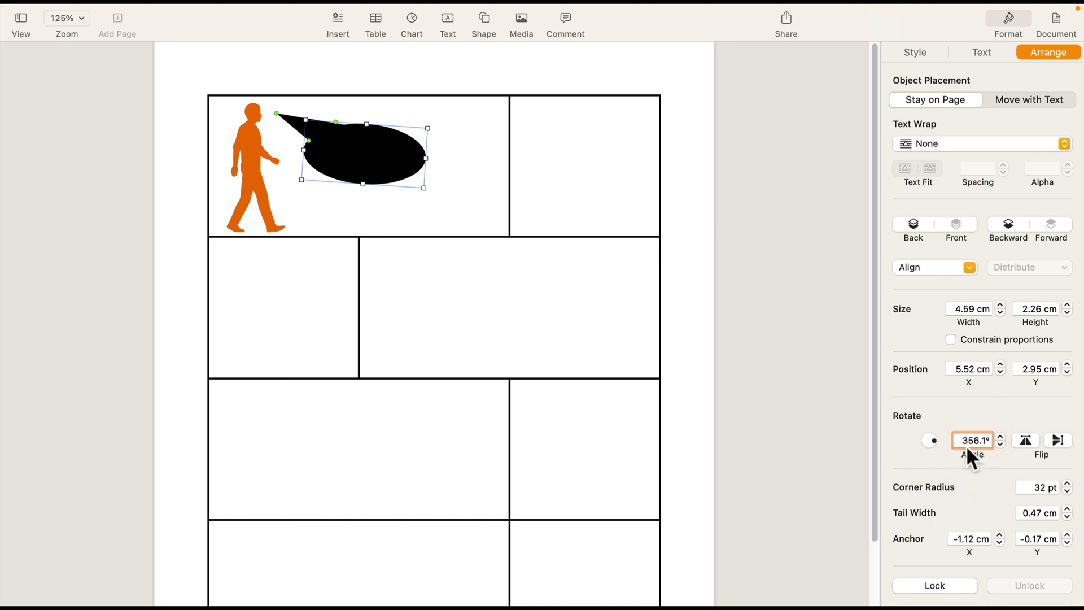
{"action": "type", "text": "0"}
{"action": "double_click", "coordinate": [960, 441]}
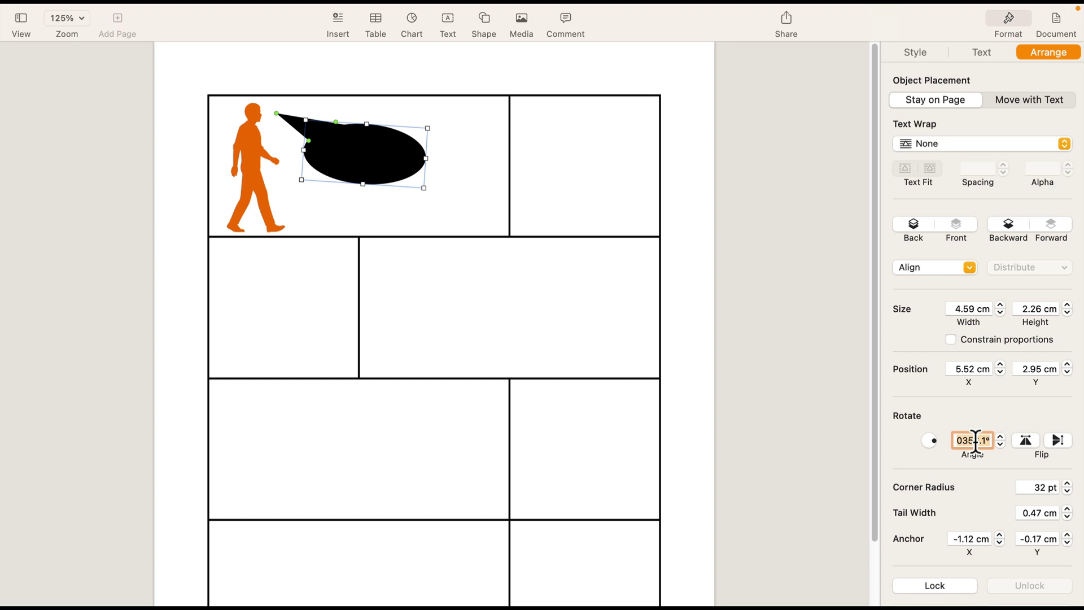
{"action": "key", "text": "Return"}
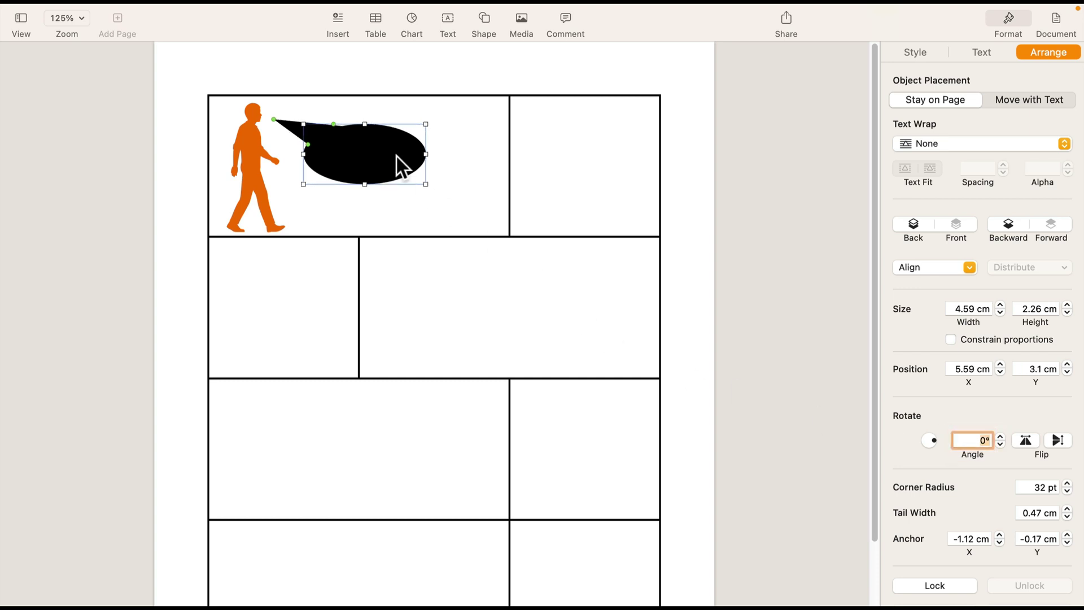
- Type placeholder text inside the speech bubble
{"action": "double_click", "coordinate": [361, 147]}
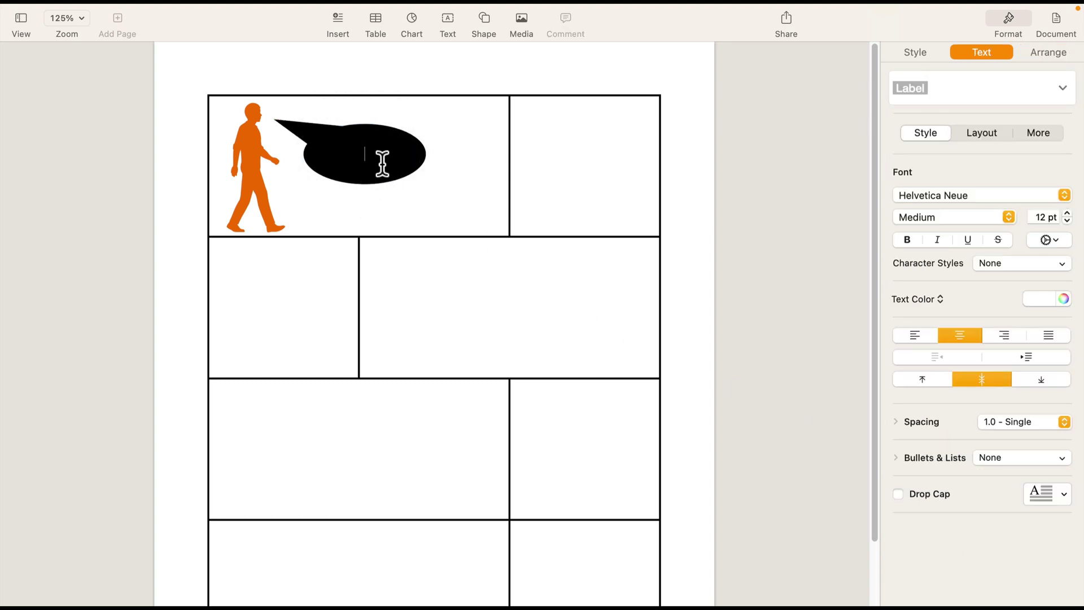
{"action": "type", "text": "asdasd"}
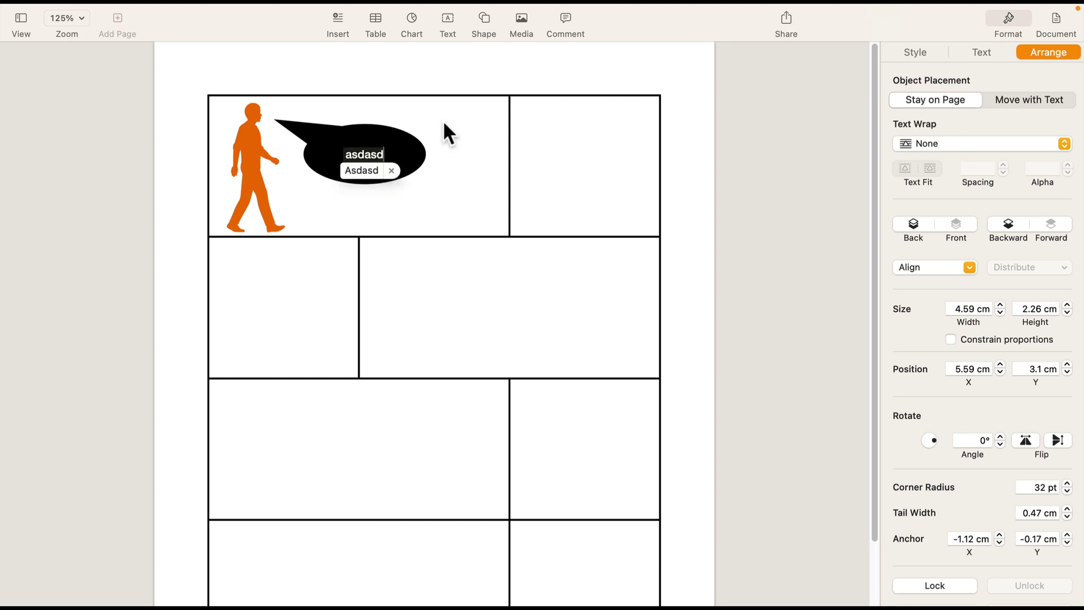
{"action": "left_click", "coordinate": [442, 120]}
{"action": "left_click", "coordinate": [411, 151]}
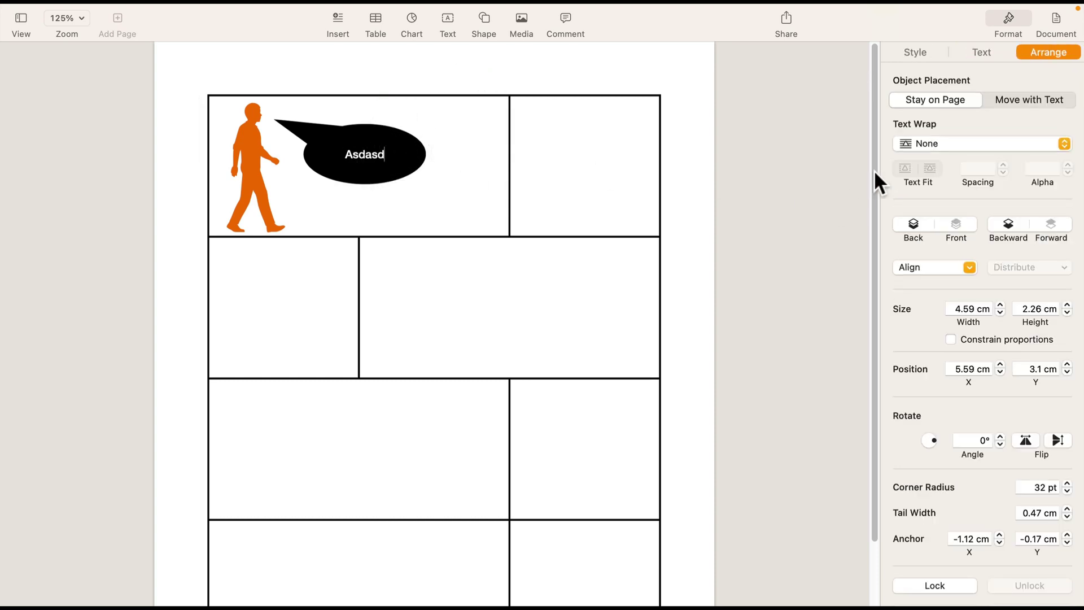
- Give the speech bubble a white fill and a solid line border
{"action": "left_click", "coordinate": [913, 50]}
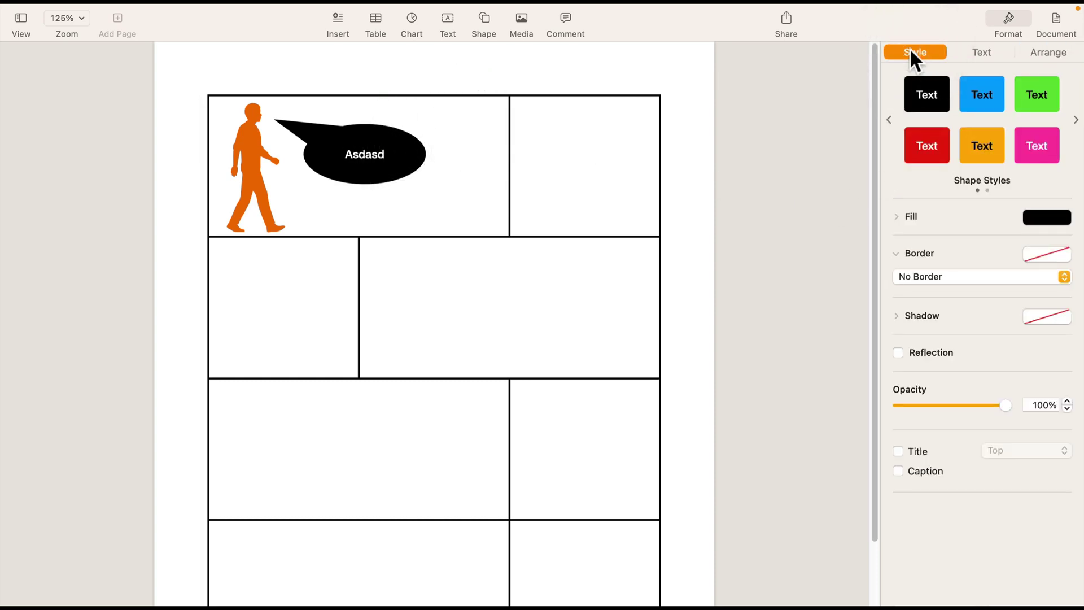
{"action": "left_click", "coordinate": [1033, 219]}
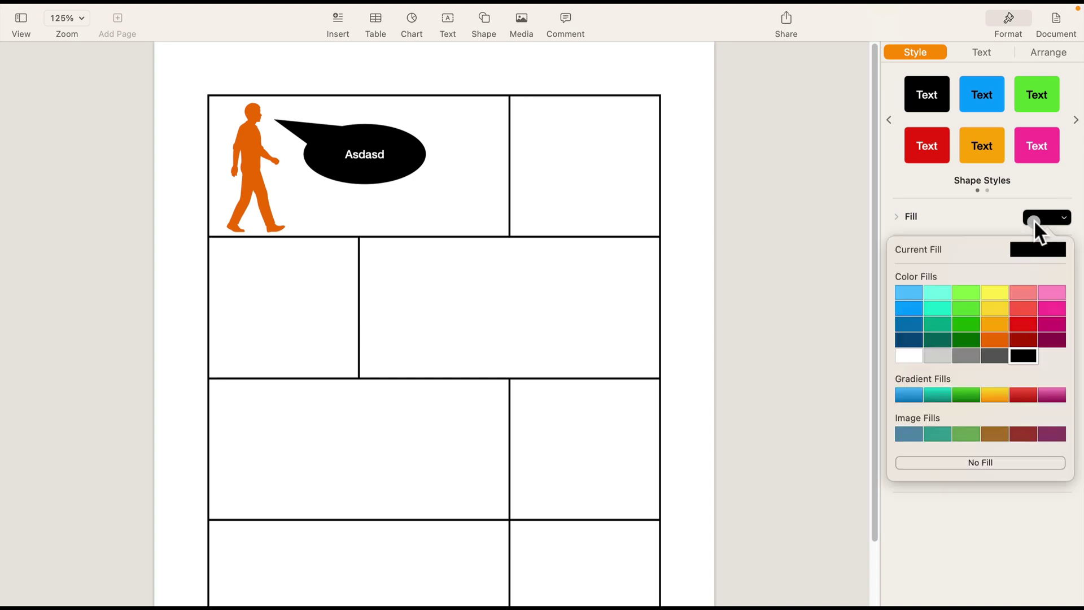
{"action": "left_click", "coordinate": [908, 355]}
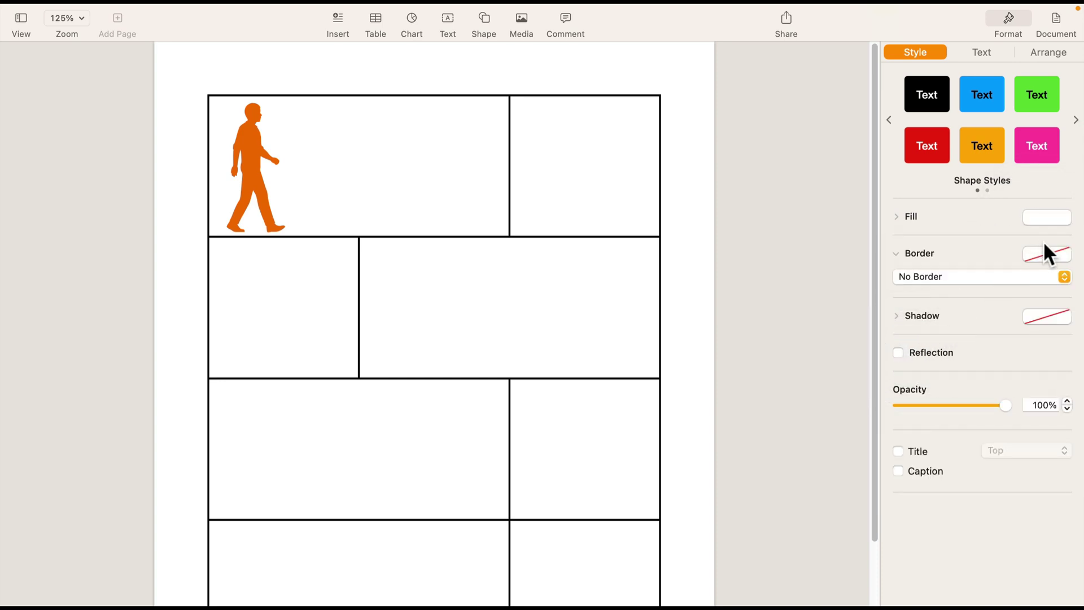
{"action": "left_click", "coordinate": [1064, 277]}
{"action": "left_click", "coordinate": [1008, 294]}
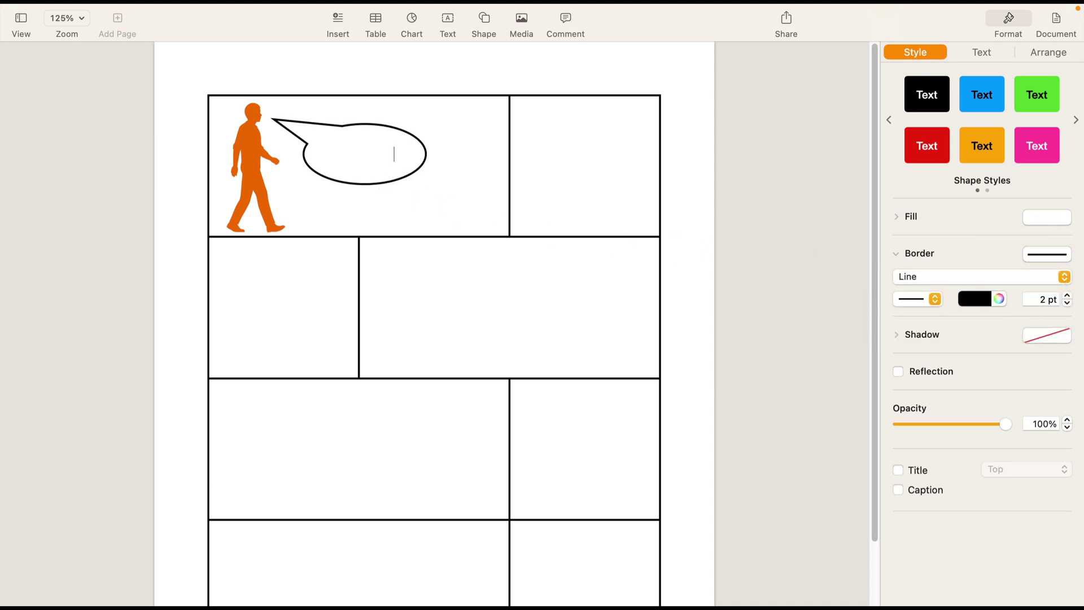
- Change the bubble's text colour to black
{"action": "left_click_drag", "start_coordinate": [409, 154], "coordinate": [298, 157]}
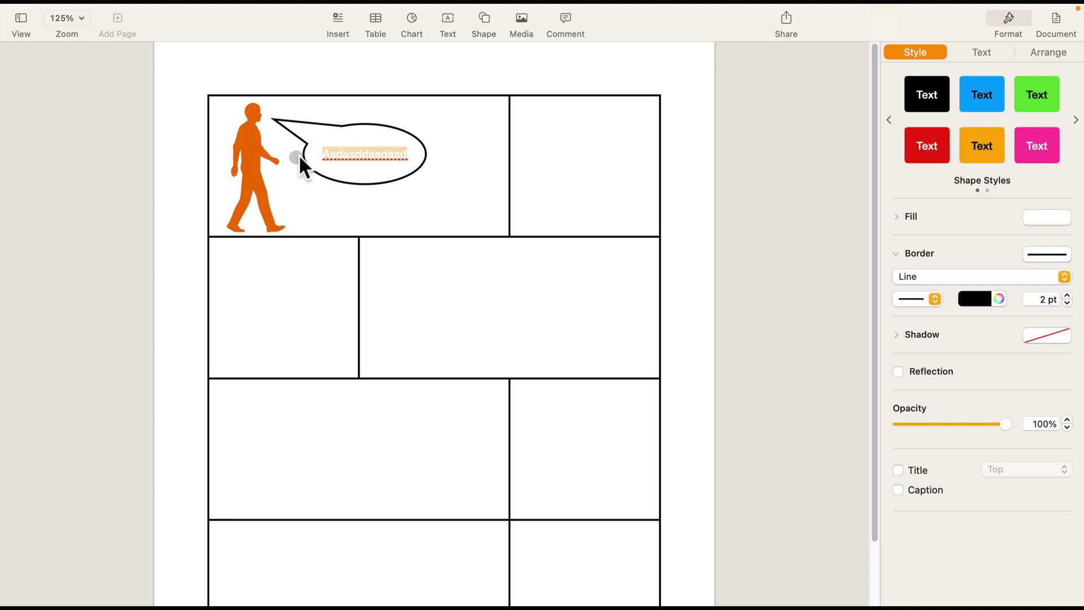
{"action": "left_click", "coordinate": [981, 52]}
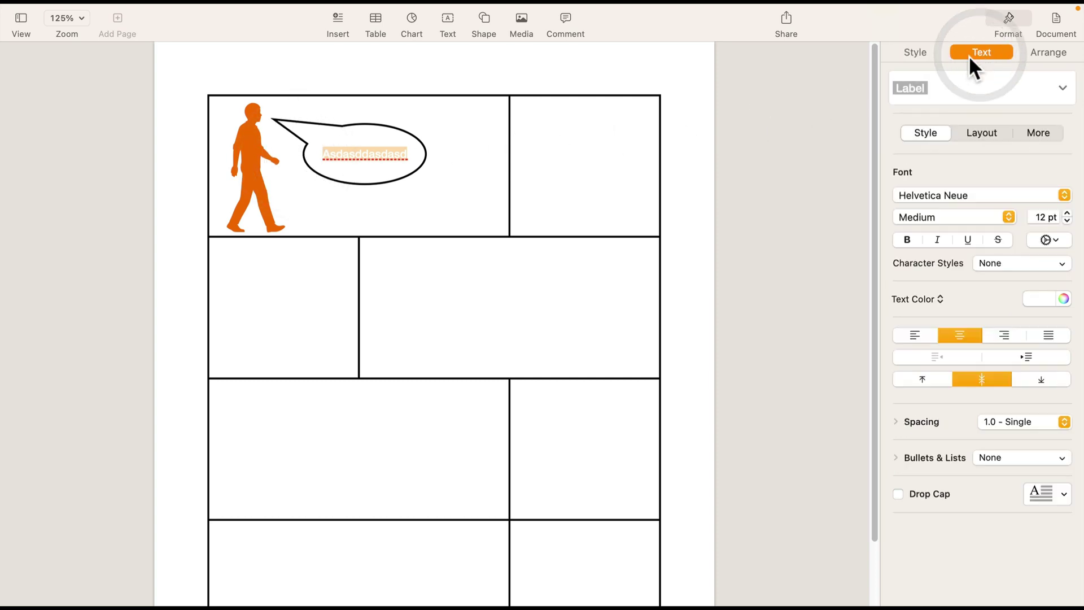
{"action": "left_click", "coordinate": [1041, 298]}
{"action": "left_click", "coordinate": [1021, 396]}
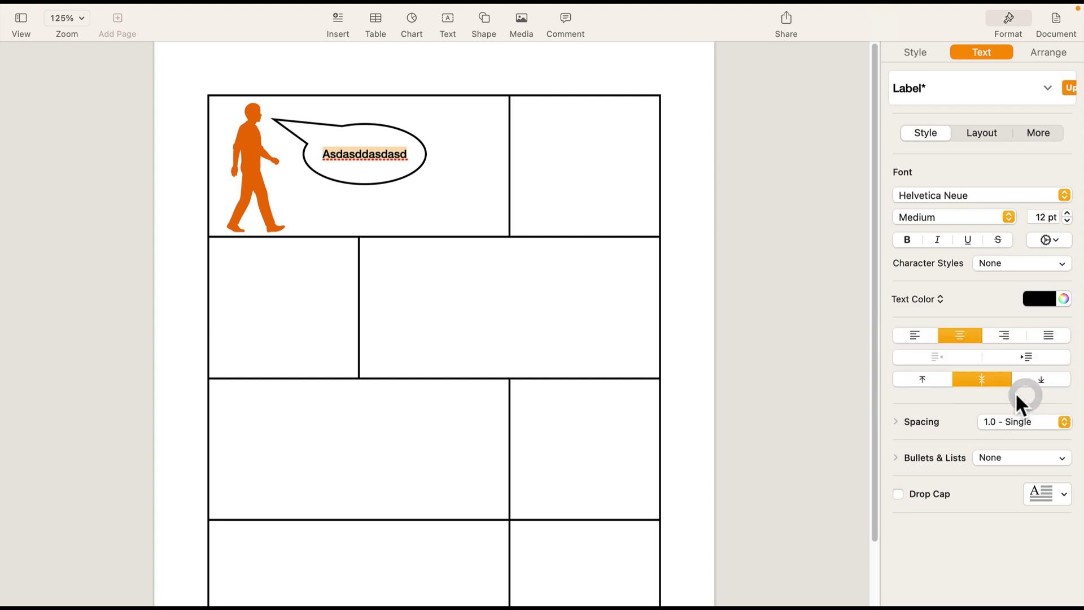
{"action": "left_click", "coordinate": [436, 203]}
- Replace the bubble's text with 'Hello'
{"action": "left_click", "coordinate": [384, 155]}
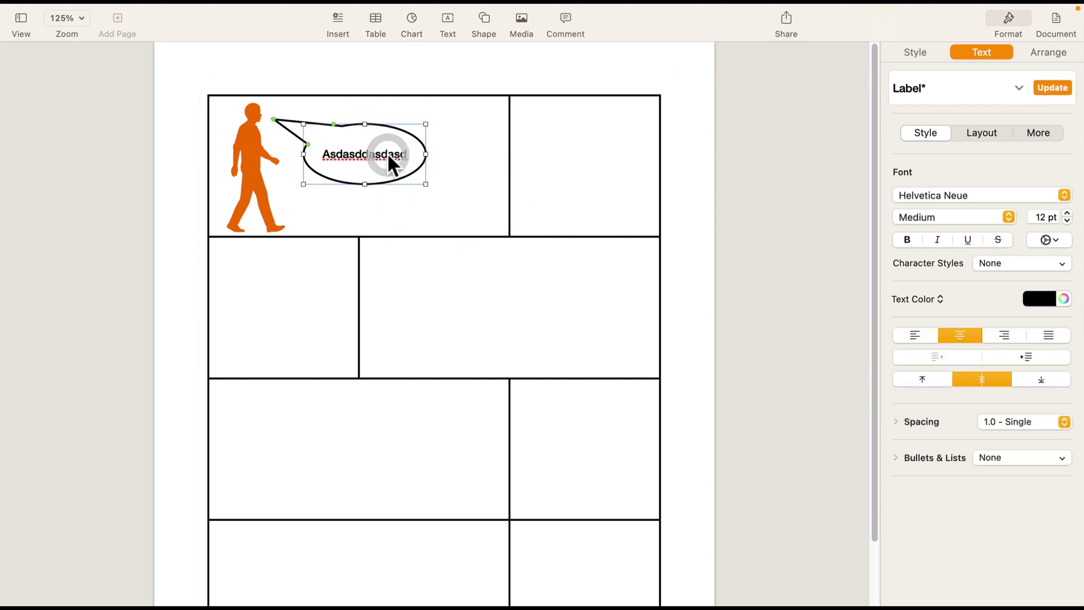
{"action": "double_click", "coordinate": [387, 152]}
{"action": "type", "text": "Hello"}
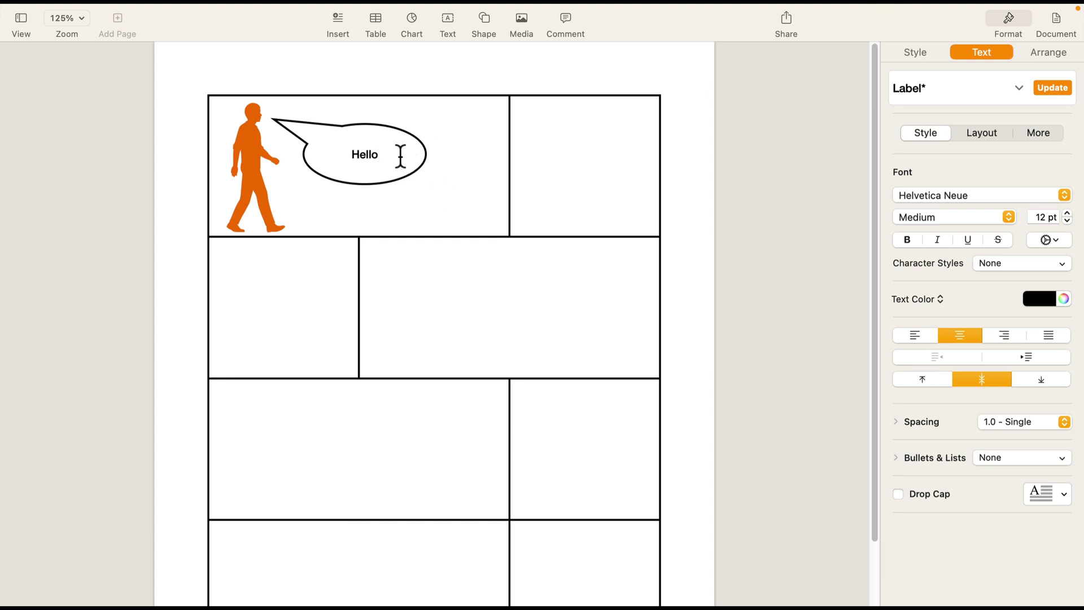
- Set the bubble's 'Hello' text in the Architects Daughter font
{"action": "left_click_drag", "start_coordinate": [401, 156], "coordinate": [333, 148]}
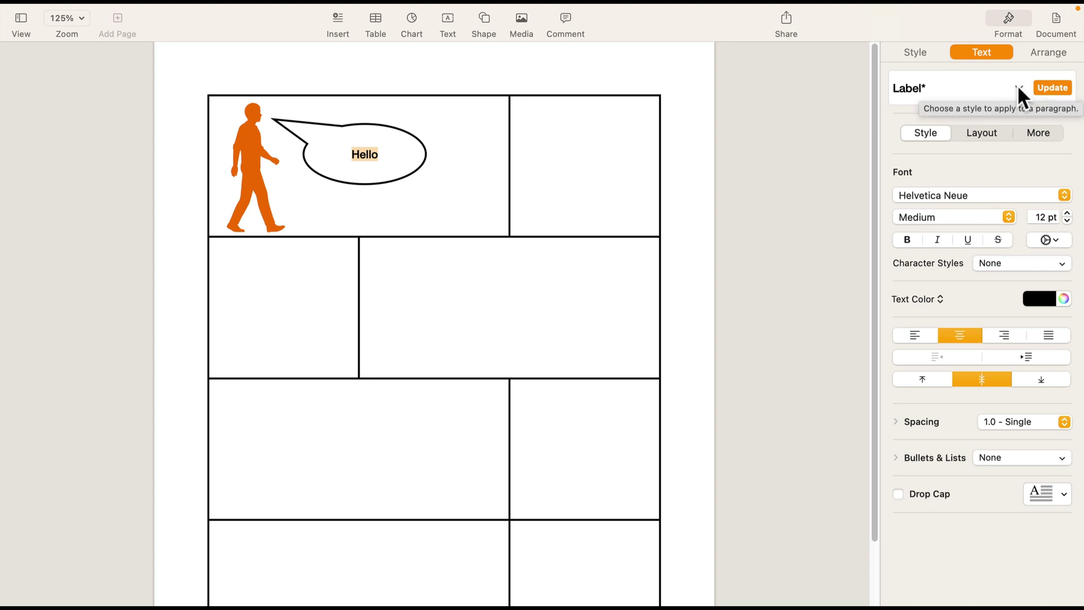
{"action": "left_click", "coordinate": [1065, 195]}
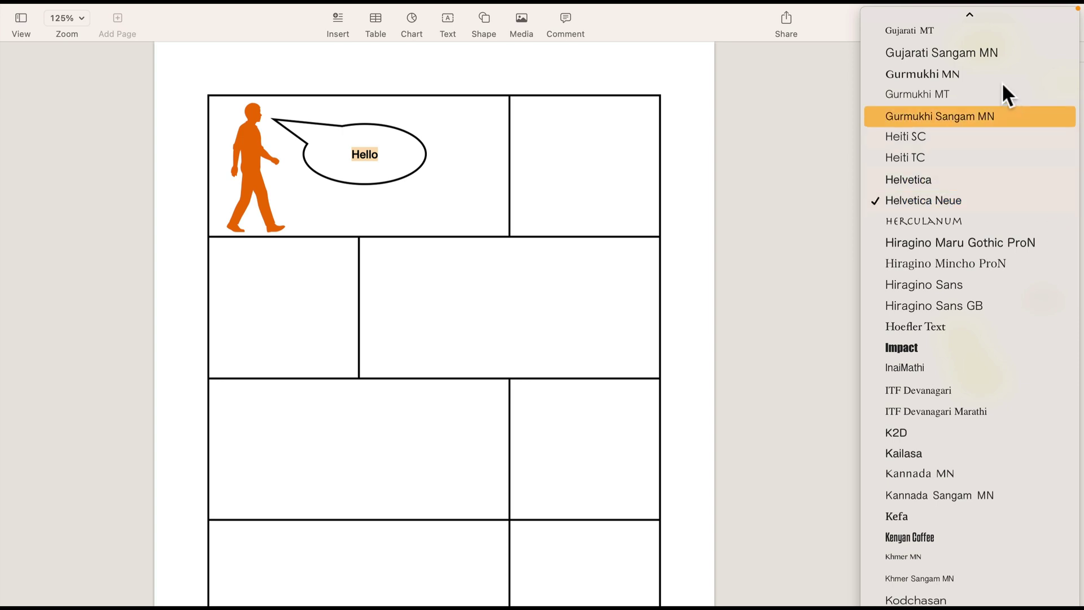
{"action": "scroll", "coordinate": [1017, 385], "scroll_direction": "down", "scroll_amount": 10}
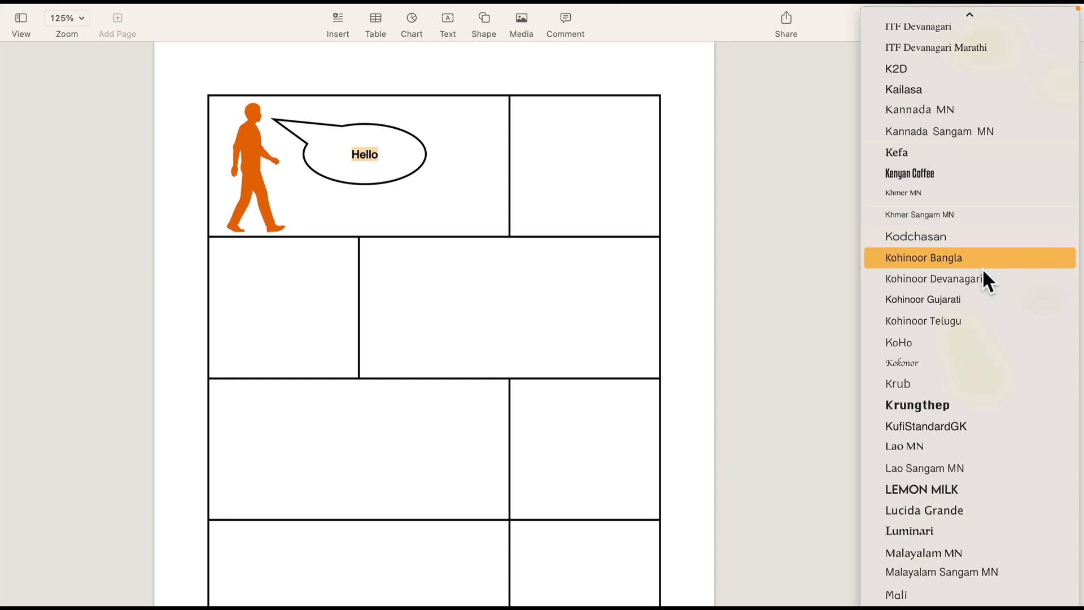
{"action": "scroll", "coordinate": [983, 306], "scroll_direction": "down", "scroll_amount": 8}
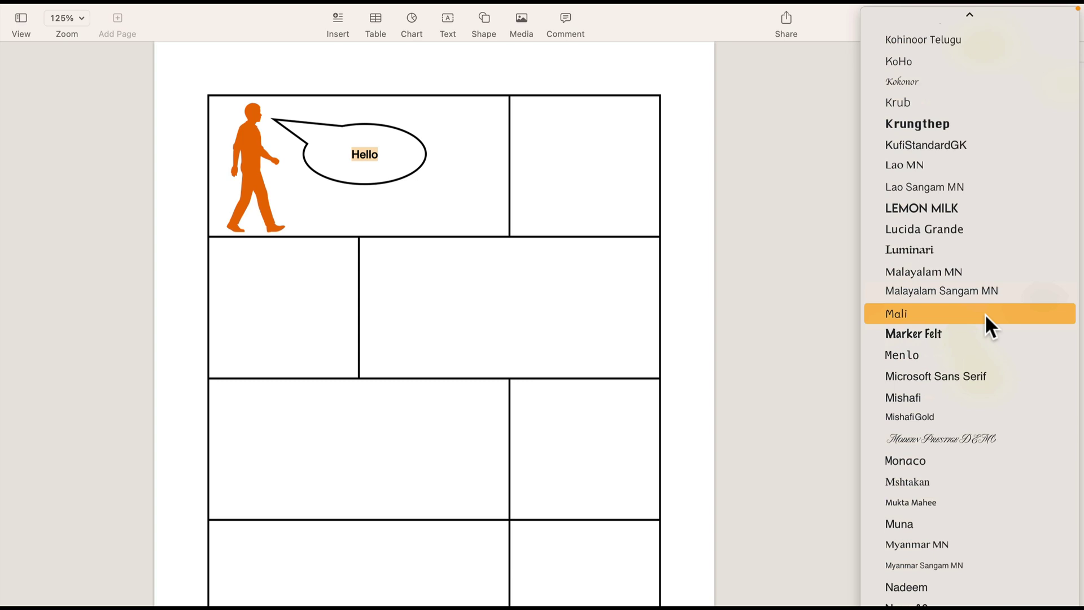
{"action": "scroll", "coordinate": [976, 330], "scroll_direction": "down", "scroll_amount": 20}
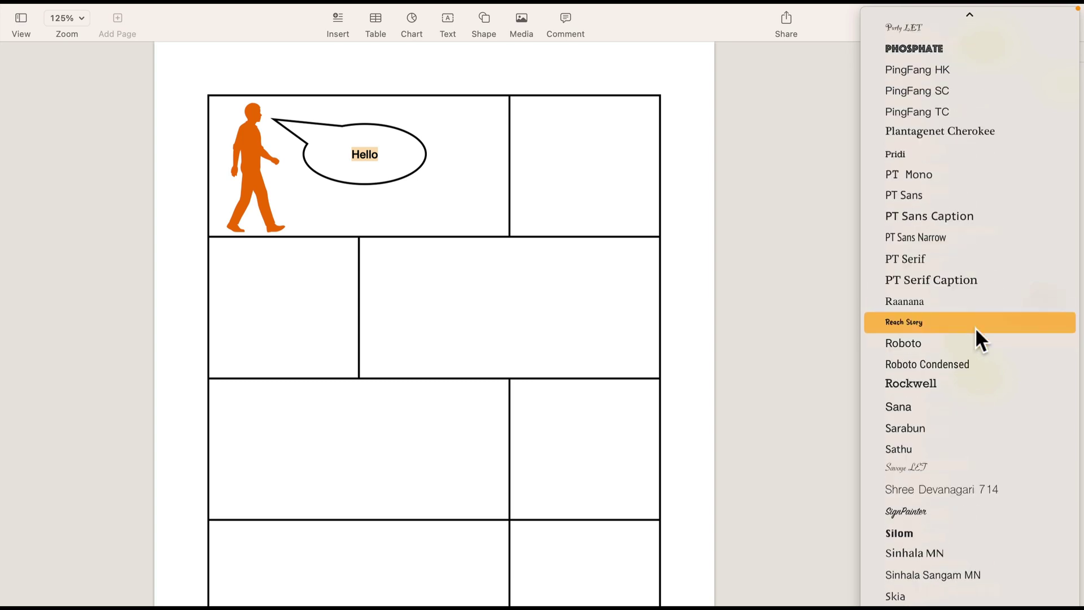
{"action": "scroll", "coordinate": [975, 327], "scroll_direction": "down", "scroll_amount": 7}
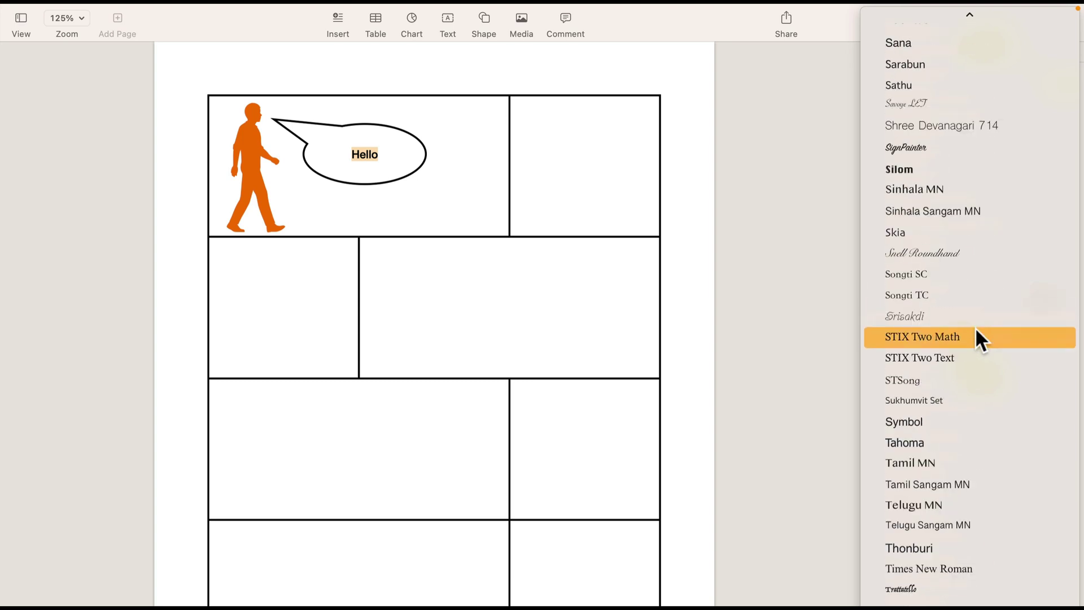
{"action": "scroll", "coordinate": [963, 328], "scroll_direction": "down", "scroll_amount": 3}
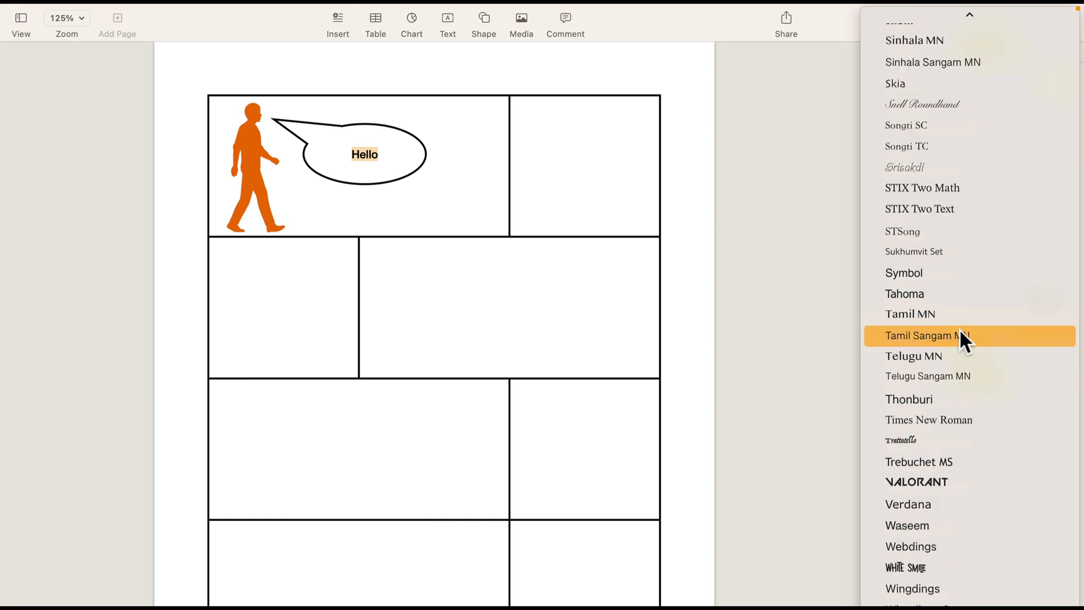
{"action": "scroll", "coordinate": [992, 441], "scroll_direction": "down", "scroll_amount": 1}
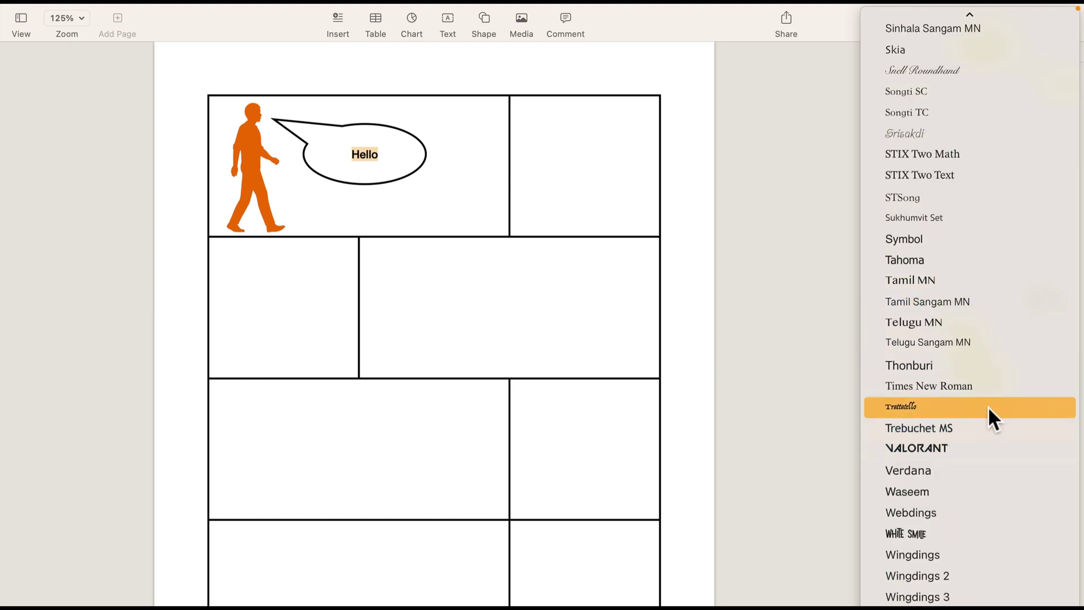
{"action": "scroll", "coordinate": [988, 405], "scroll_direction": "up", "scroll_amount": 20}
{"action": "scroll", "coordinate": [980, 386], "scroll_direction": "up", "scroll_amount": 15}
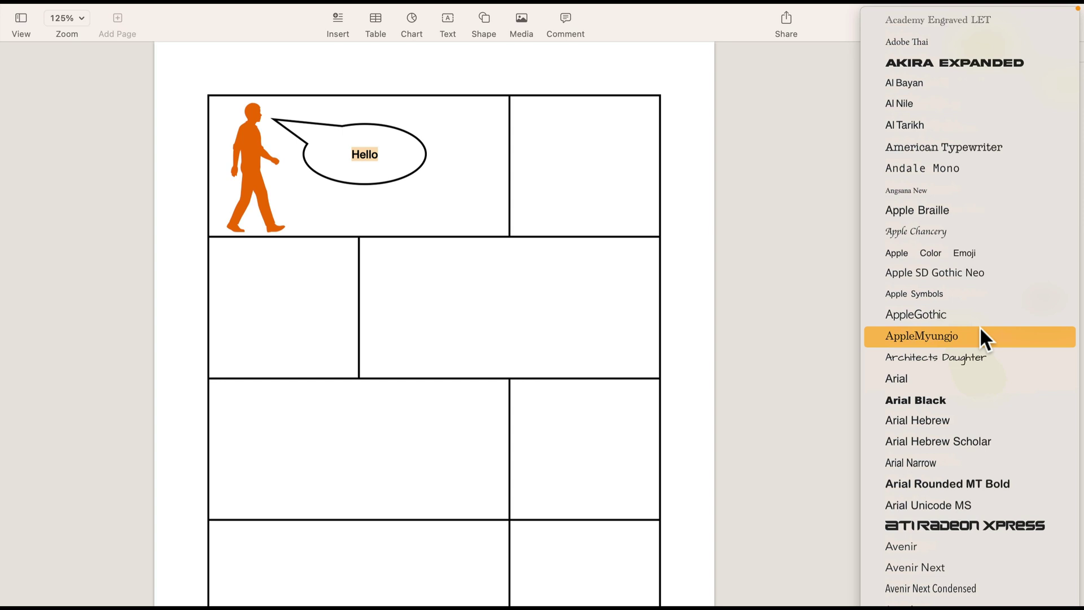
{"action": "left_click", "coordinate": [921, 359]}
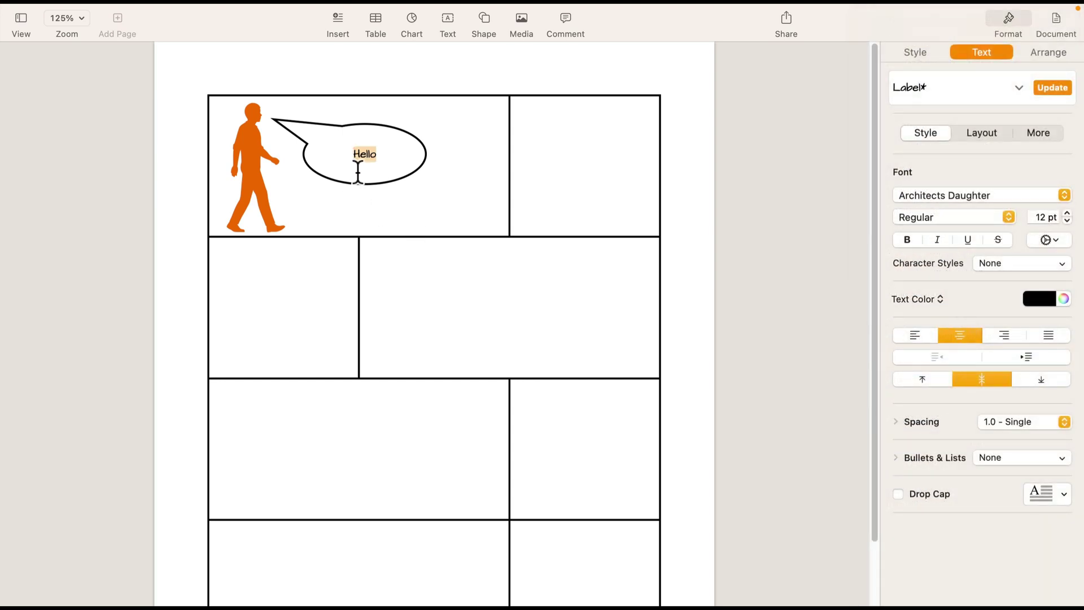
- Increase the size of 'Hello' to 18 pt
{"action": "left_click", "coordinate": [1066, 213]}
{"action": "left_click", "coordinate": [1066, 212]}
{"action": "left_click", "coordinate": [1066, 212]}
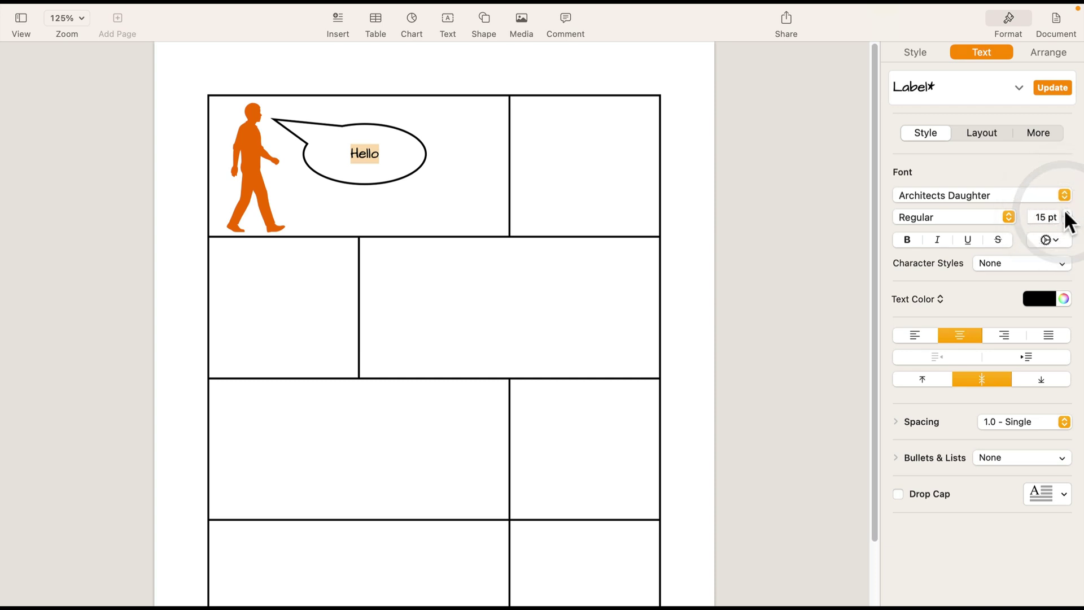
{"action": "left_click", "coordinate": [1066, 213]}
{"action": "left_click", "coordinate": [1066, 213]}
{"action": "left_click", "coordinate": [1066, 212]}
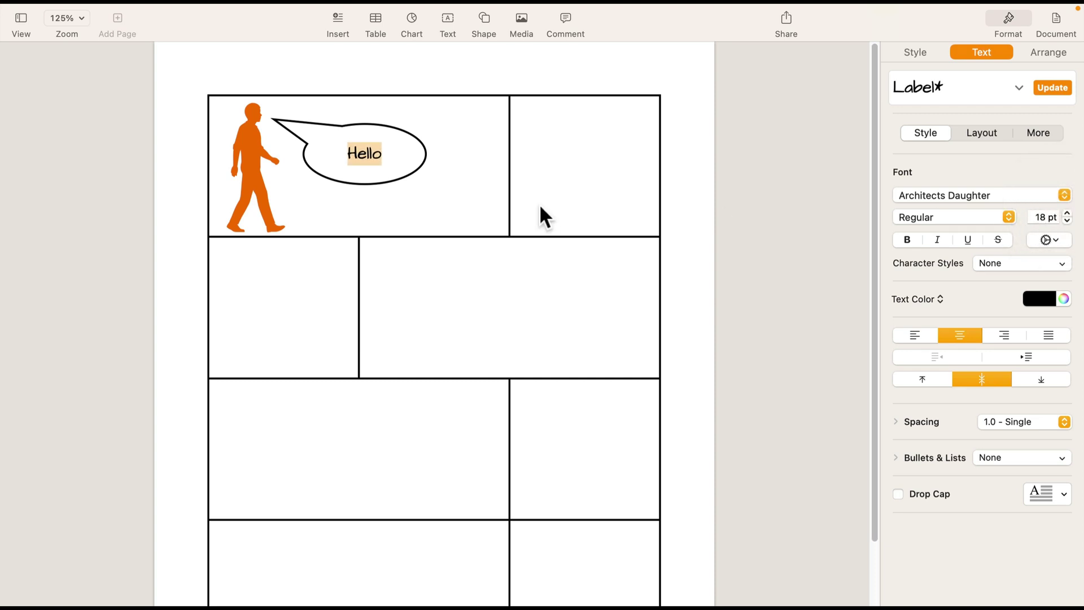
- Shrink the speech bubble so it sits closer to the man's head
{"action": "left_click", "coordinate": [388, 144]}
{"action": "left_click", "coordinate": [426, 151]}
{"action": "left_click", "coordinate": [429, 147]}
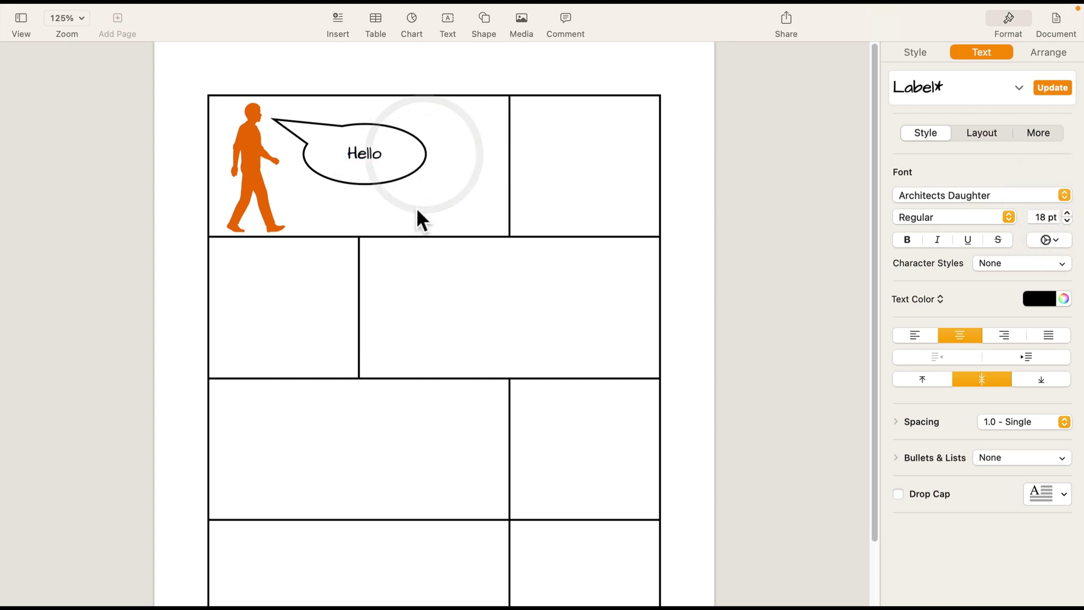
{"action": "left_click", "coordinate": [416, 208]}
{"action": "left_click", "coordinate": [381, 154]}
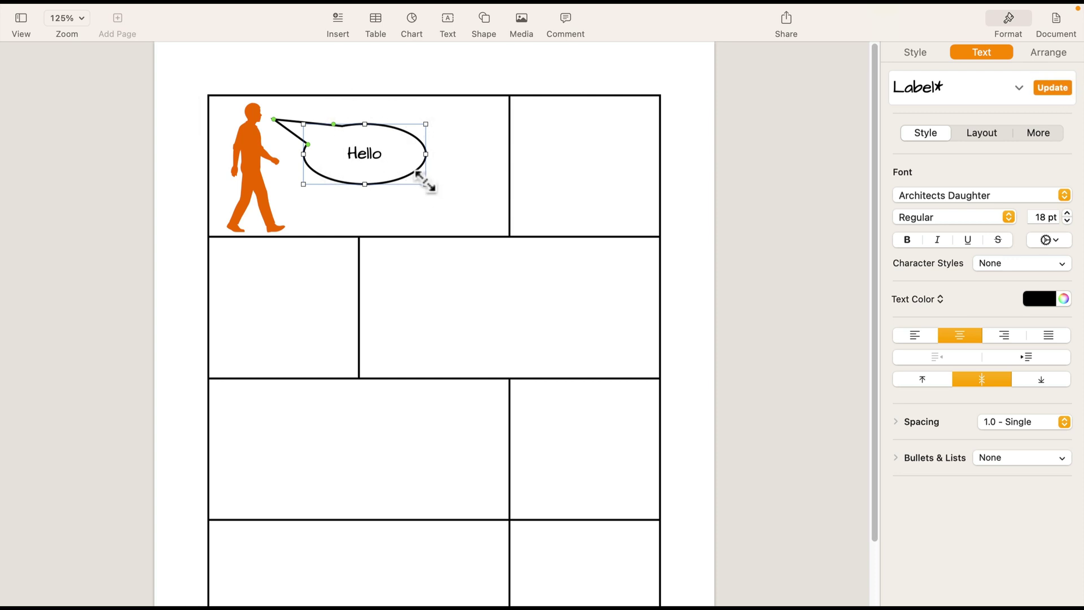
{"action": "left_click_drag", "start_coordinate": [427, 183], "coordinate": [365, 150]}
{"action": "left_click", "coordinate": [453, 158]}
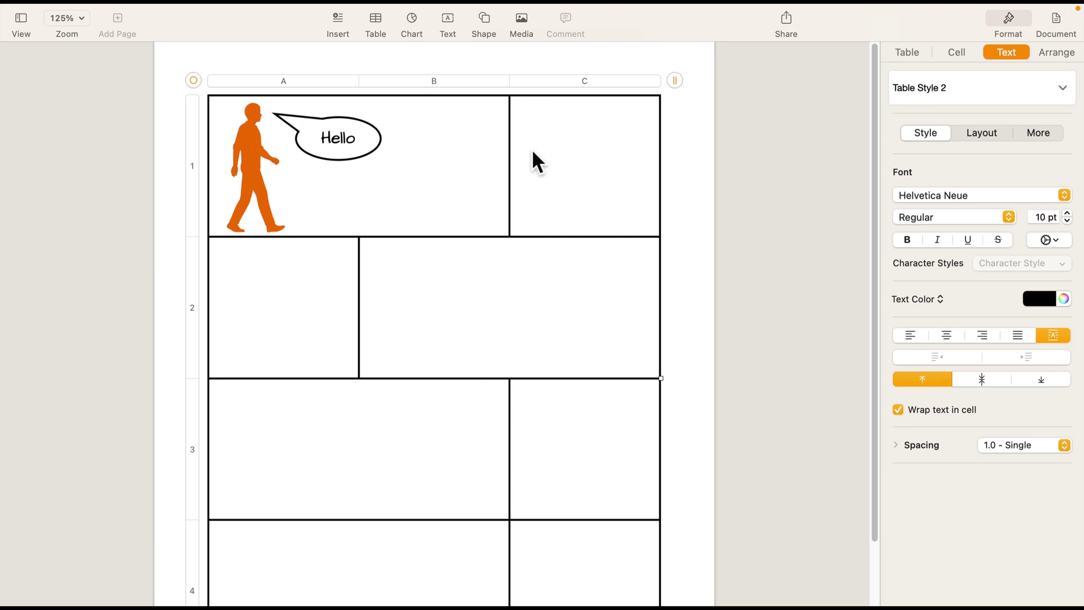
- Insert the Woman silhouette from the shape library, found by searching 'wo'
{"action": "left_click", "coordinate": [484, 20]}
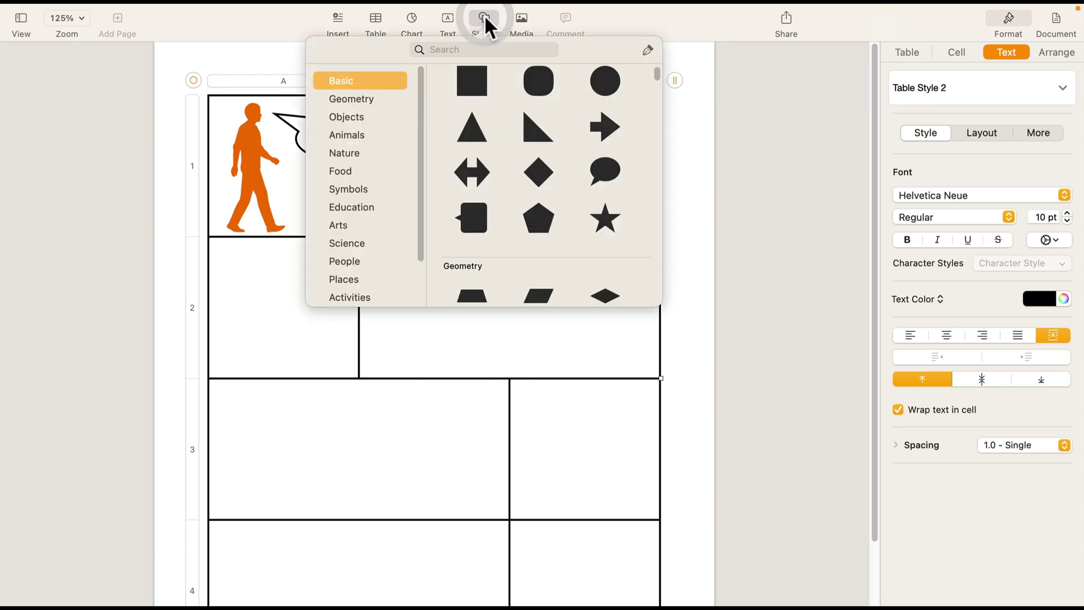
{"action": "scroll", "coordinate": [564, 226], "scroll_direction": "down", "scroll_amount": 10}
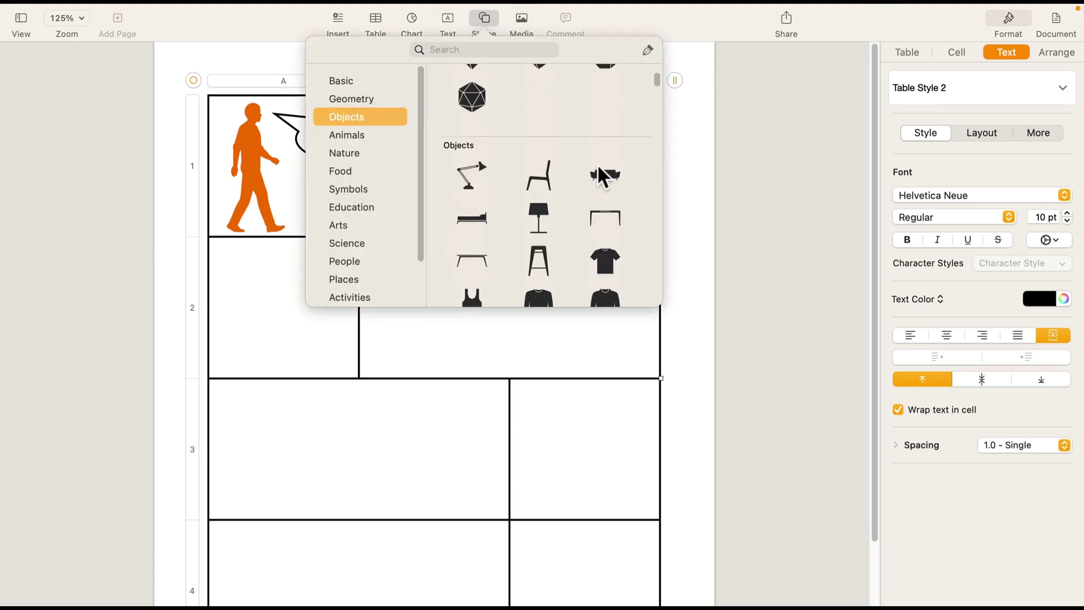
{"action": "scroll", "coordinate": [599, 168], "scroll_direction": "down", "scroll_amount": 6}
{"action": "scroll", "coordinate": [595, 165], "scroll_direction": "up", "scroll_amount": 4}
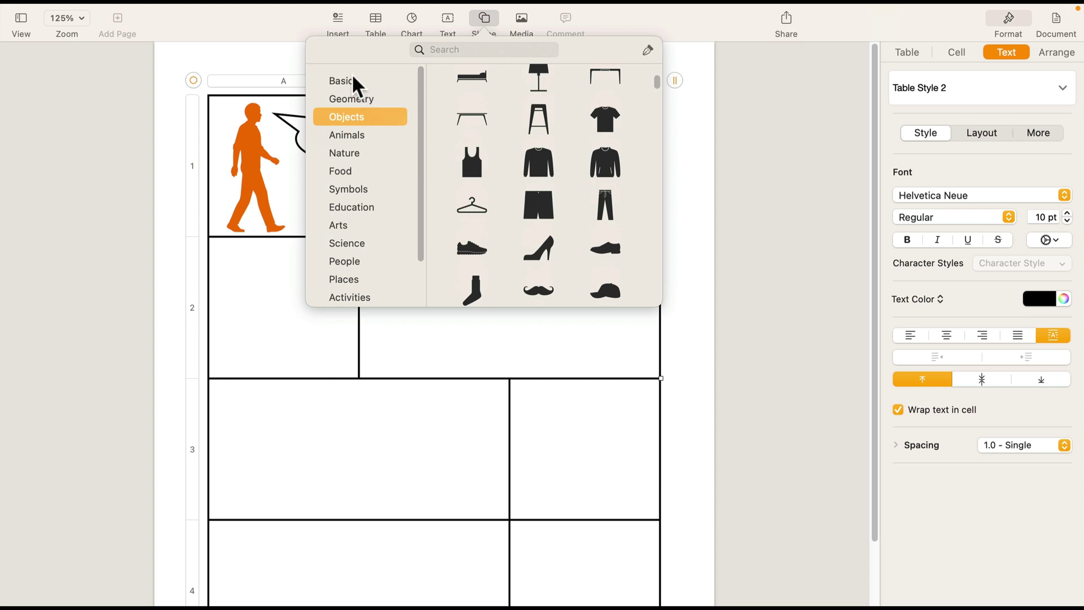
{"action": "left_click", "coordinate": [485, 49]}
{"action": "type", "text": "wo"}
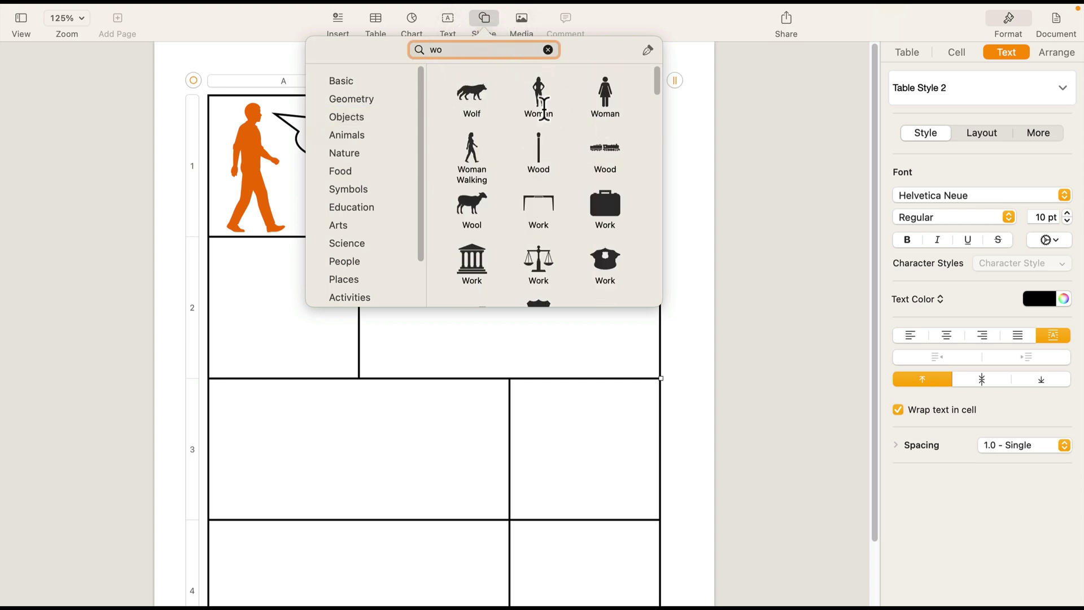
{"action": "left_click", "coordinate": [539, 93]}
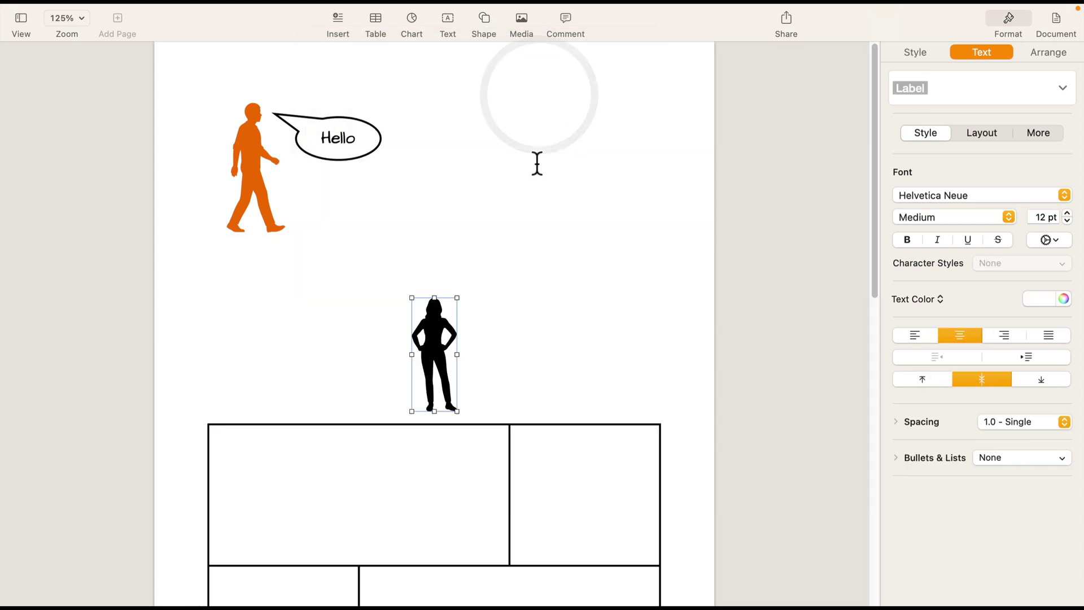
- Set the silhouette's text wrap to None, then enlarge and place it in the top-right panel
{"action": "left_click_drag", "start_coordinate": [430, 332], "coordinate": [504, 219]}
{"action": "left_click", "coordinate": [1048, 52]}
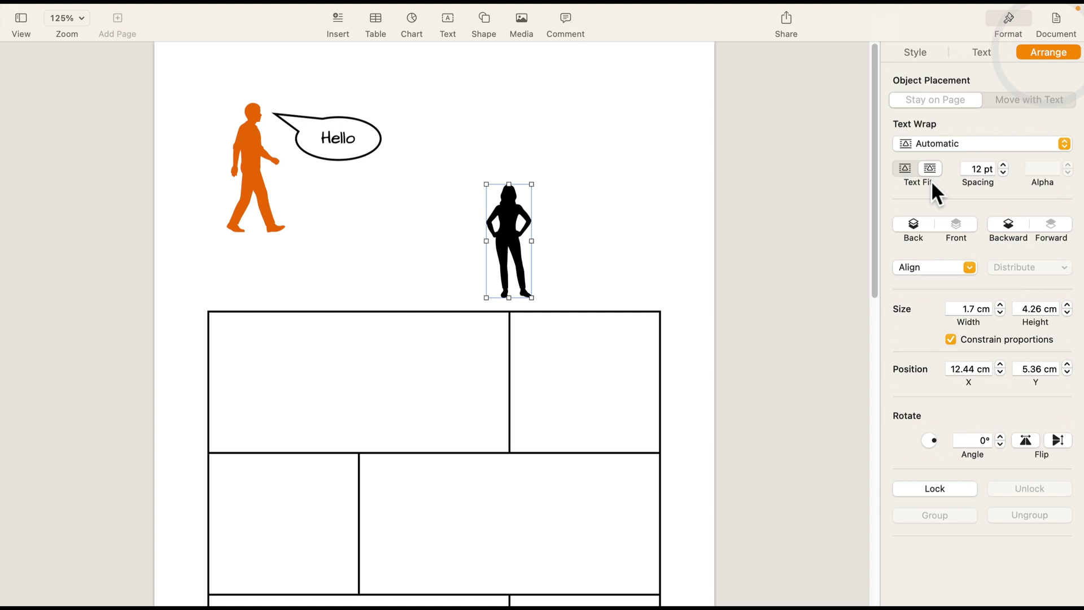
{"action": "left_click", "coordinate": [967, 143]}
{"action": "left_click", "coordinate": [923, 195]}
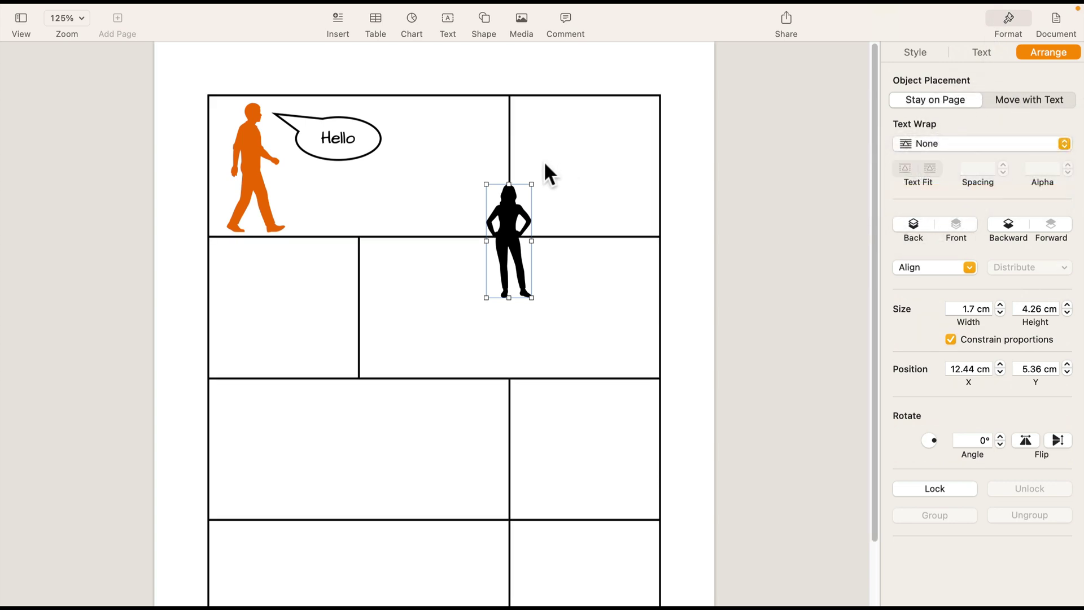
{"action": "left_click_drag", "start_coordinate": [508, 218], "coordinate": [479, 169]}
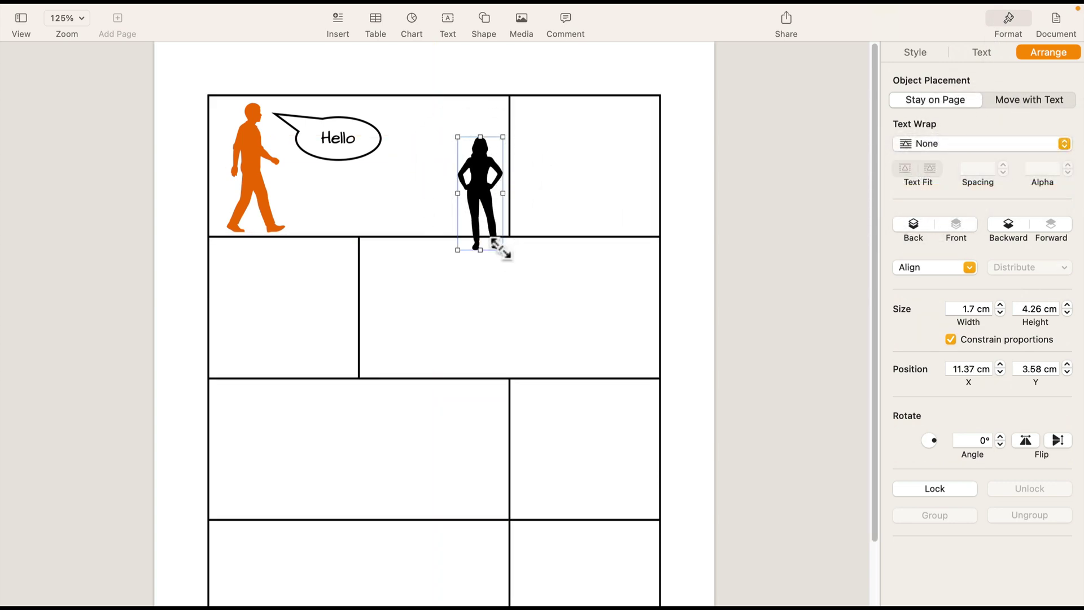
{"action": "left_click_drag", "start_coordinate": [503, 250], "coordinate": [537, 327]}
{"action": "left_click_drag", "start_coordinate": [495, 210], "coordinate": [432, 167]}
{"action": "left_click_drag", "start_coordinate": [473, 294], "coordinate": [492, 343]}
{"action": "left_click_drag", "start_coordinate": [453, 212], "coordinate": [586, 207]}
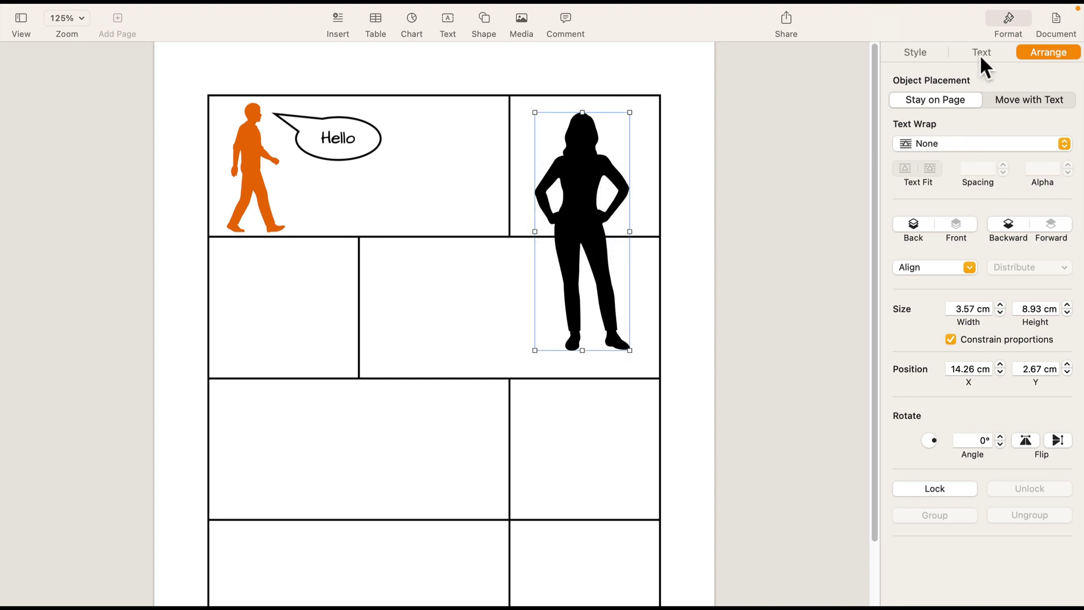
- Fill the woman silhouette dark navy blue and nudge it slightly right
{"action": "left_click", "coordinate": [923, 53]}
{"action": "left_click", "coordinate": [1038, 215]}
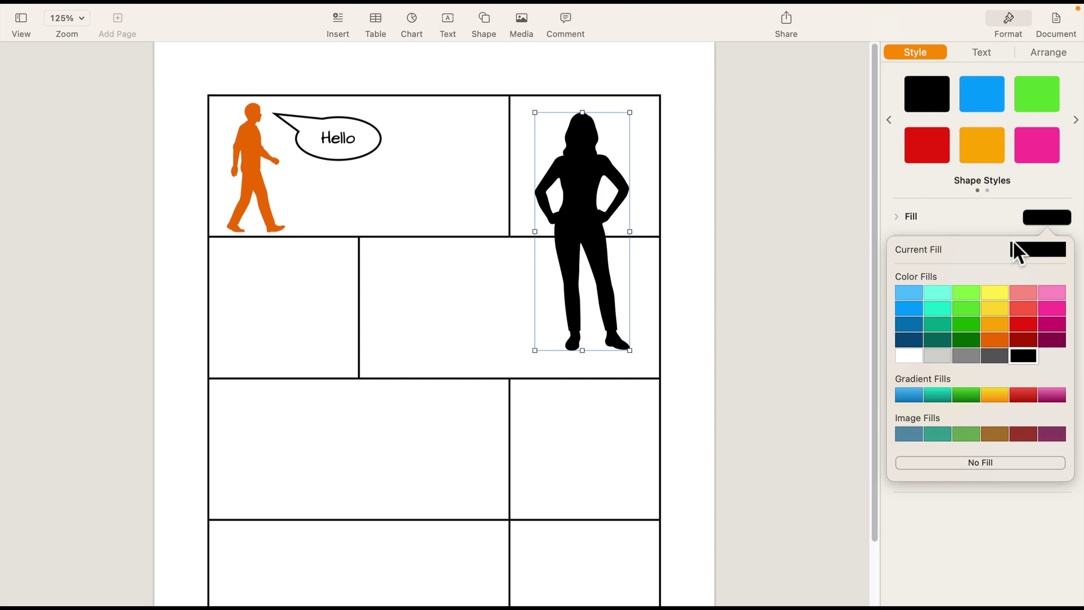
{"action": "left_click", "coordinate": [913, 341]}
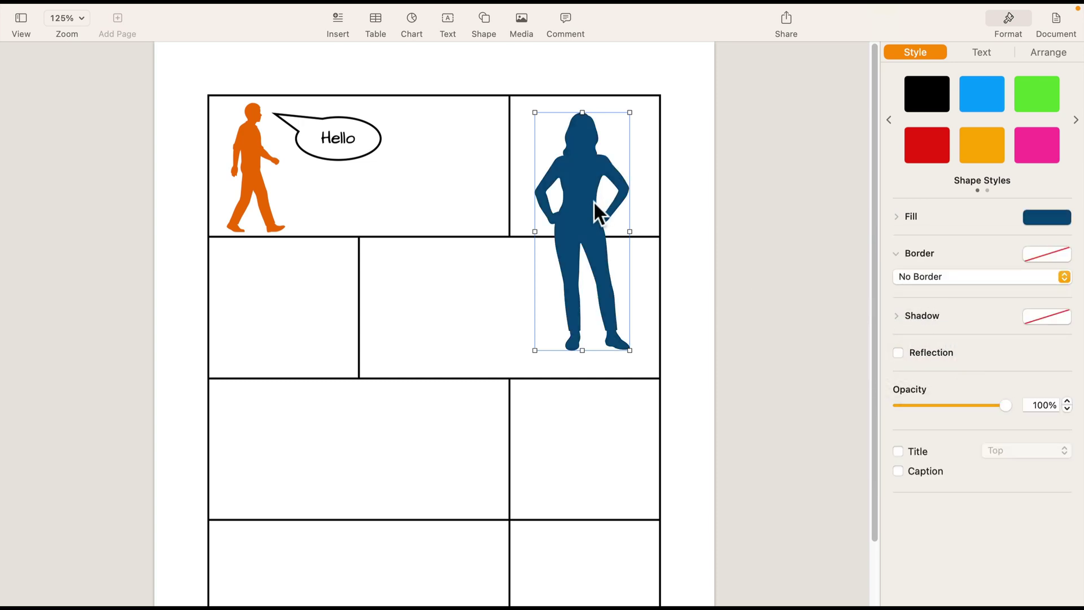
{"action": "mouse_move", "coordinate": [593, 208]}
{"action": "left_mouse_down"}
{"action": "mouse_move", "coordinate": [522, 210]}
{"action": "mouse_move", "coordinate": [597, 198]}
{"action": "left_mouse_up"}
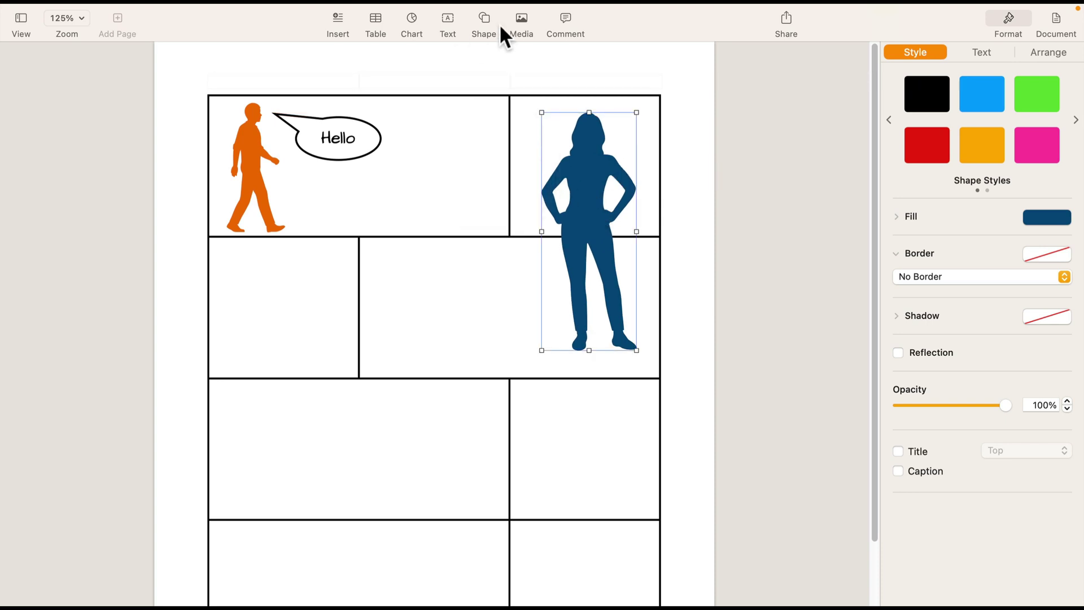
{"action": "left_click", "coordinate": [484, 20]}
- Add a black basic square, enlarged over the lower half of the woman silhouette
{"action": "left_click", "coordinate": [355, 81]}
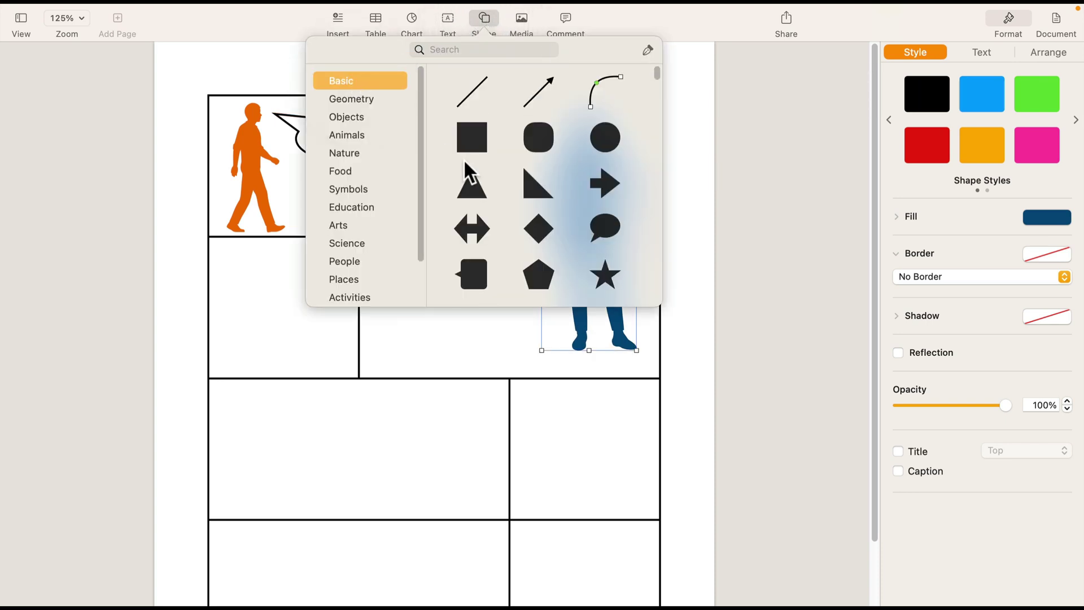
{"action": "left_click", "coordinate": [475, 138]}
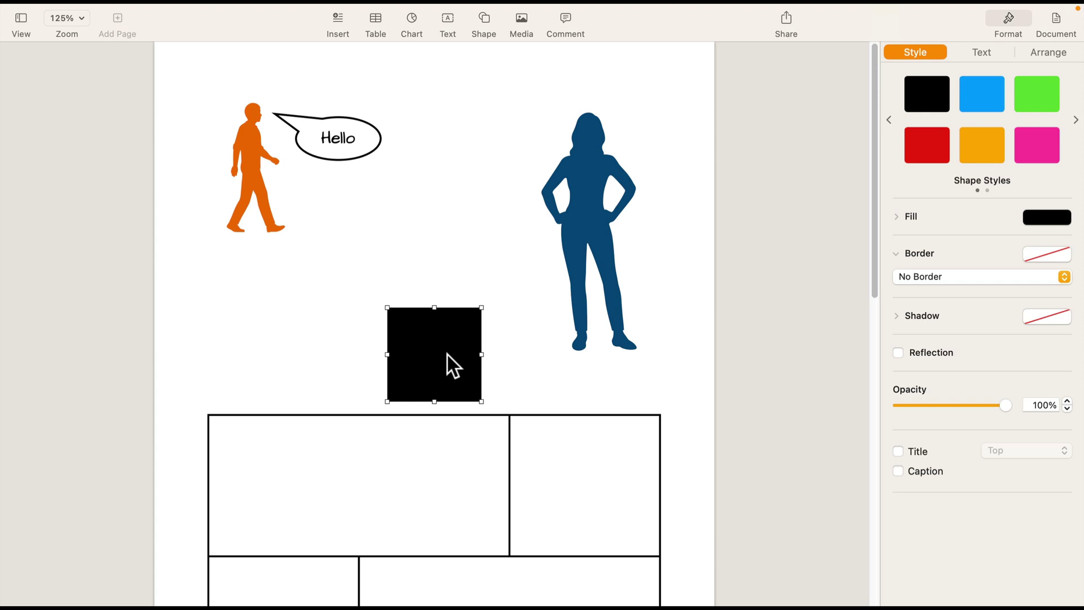
{"action": "left_click_drag", "start_coordinate": [447, 355], "coordinate": [536, 285]}
{"action": "left_click_drag", "start_coordinate": [579, 327], "coordinate": [661, 378]}
{"action": "left_click_drag", "start_coordinate": [618, 324], "coordinate": [622, 323]}
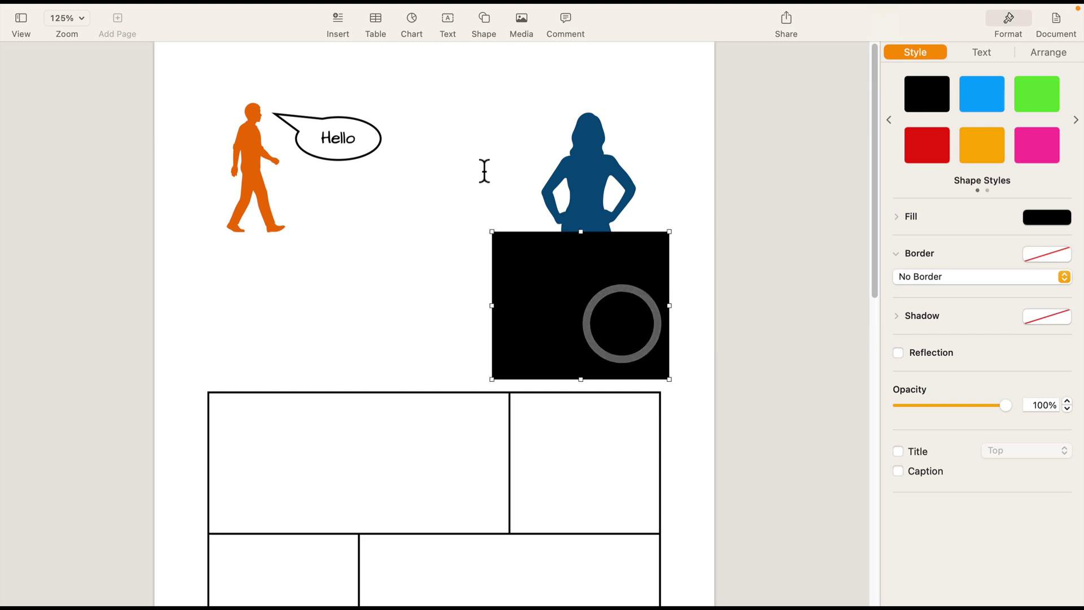
- Select the blue silhouette and the black square together for arranging
{"action": "left_click", "coordinate": [485, 171]}
{"action": "left_click", "coordinate": [587, 158]}
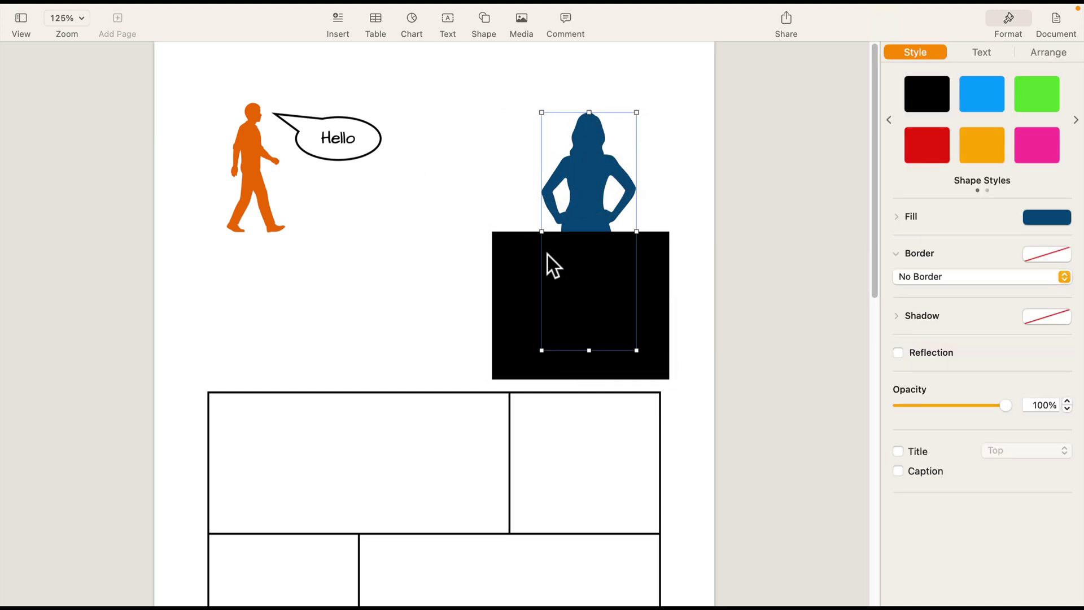
{"action": "left_click", "coordinate": [529, 256], "text": "shift"}
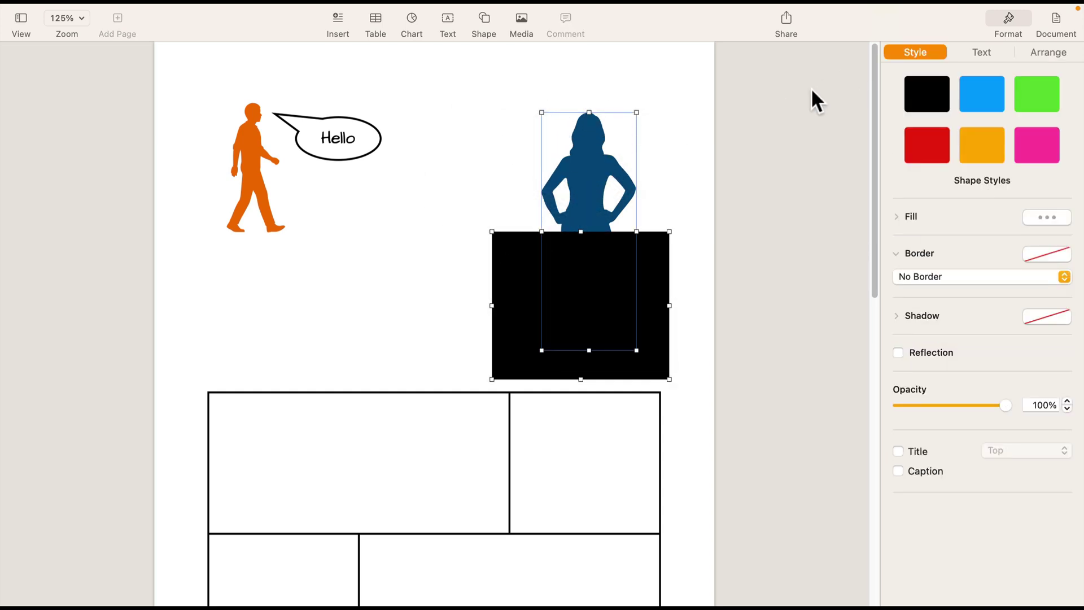
{"action": "left_click", "coordinate": [1042, 51]}
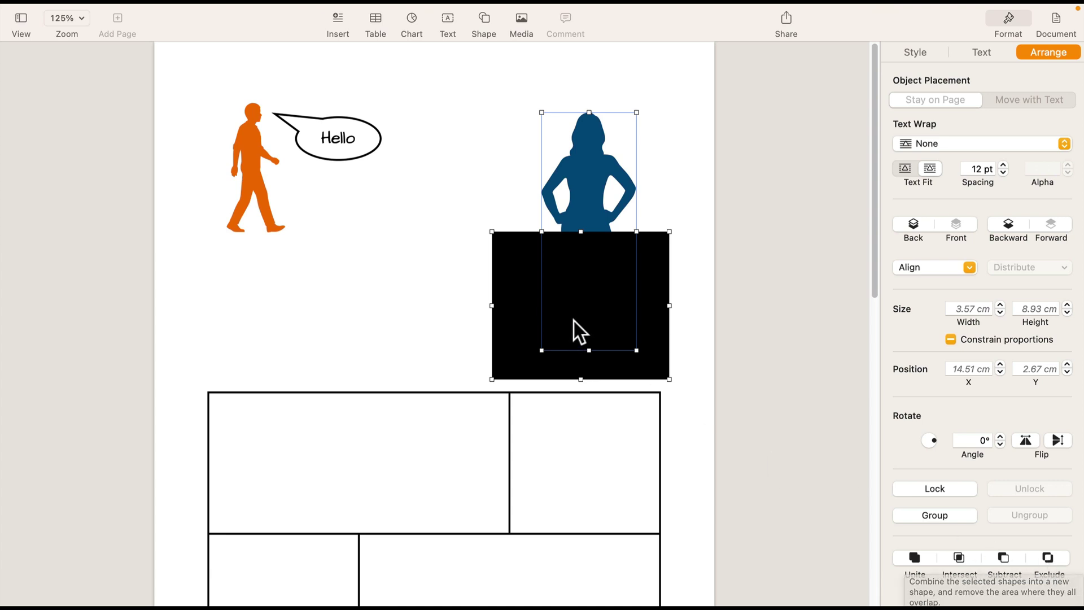
- Subtract the square from the silhouette and lower the half-length woman onto the panel's bottom edge
{"action": "left_click", "coordinate": [1004, 557]}
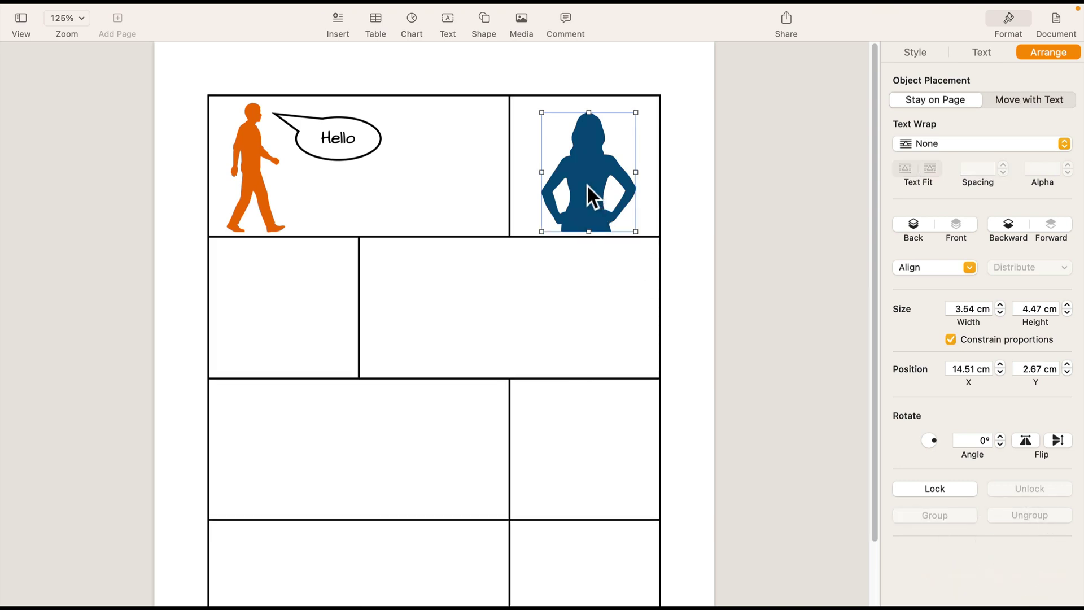
{"action": "left_click_drag", "start_coordinate": [587, 184], "coordinate": [578, 188]}
{"action": "key", "text": "Down"}
{"action": "key", "text": "Down"}
{"action": "key", "text": "Down"}
{"action": "key", "text": "Down"}
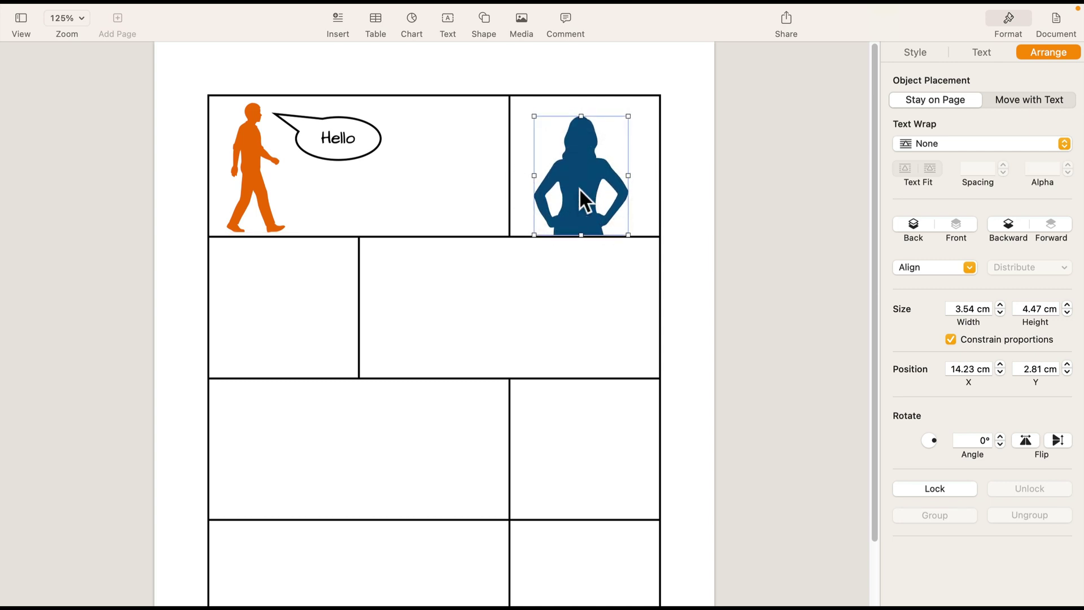
{"action": "left_click", "coordinate": [687, 226]}
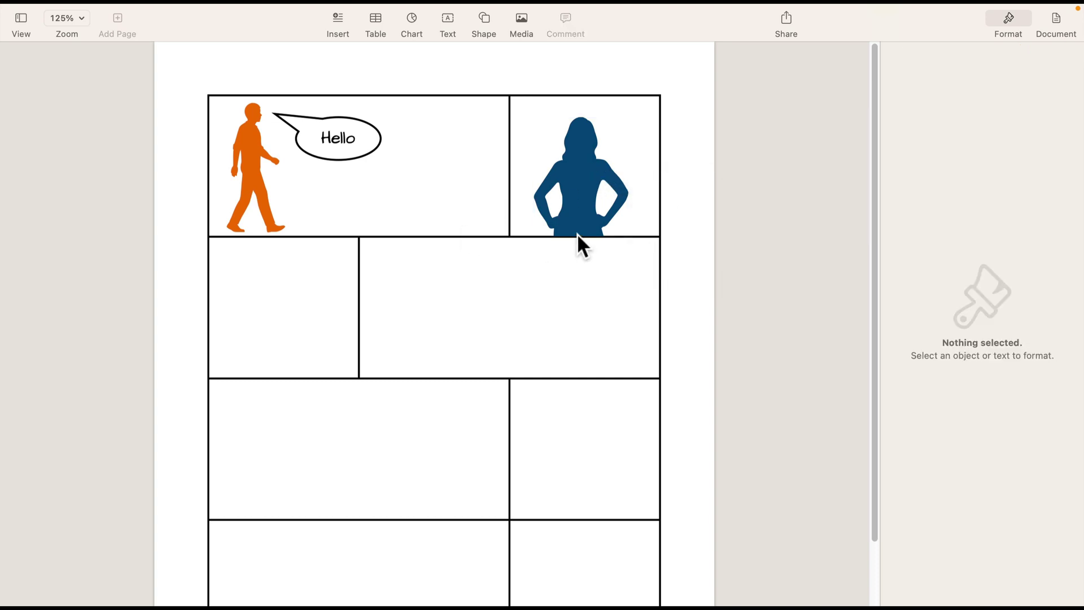
{"action": "left_click", "coordinate": [438, 157]}
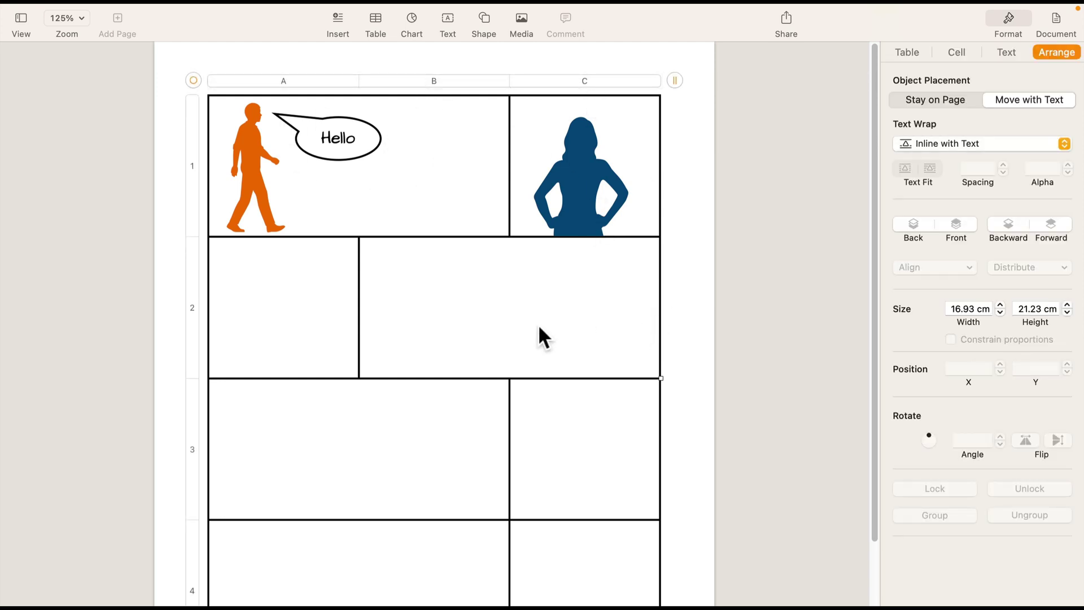
{"action": "left_click", "coordinate": [485, 16]}
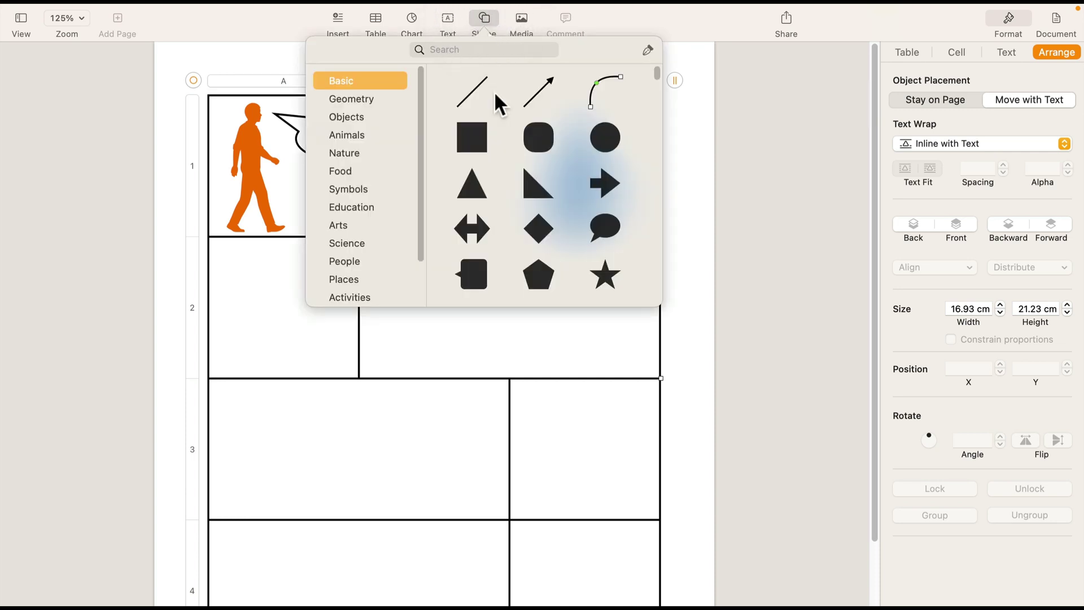
{"action": "scroll", "coordinate": [554, 225], "scroll_direction": "down", "scroll_amount": 4}
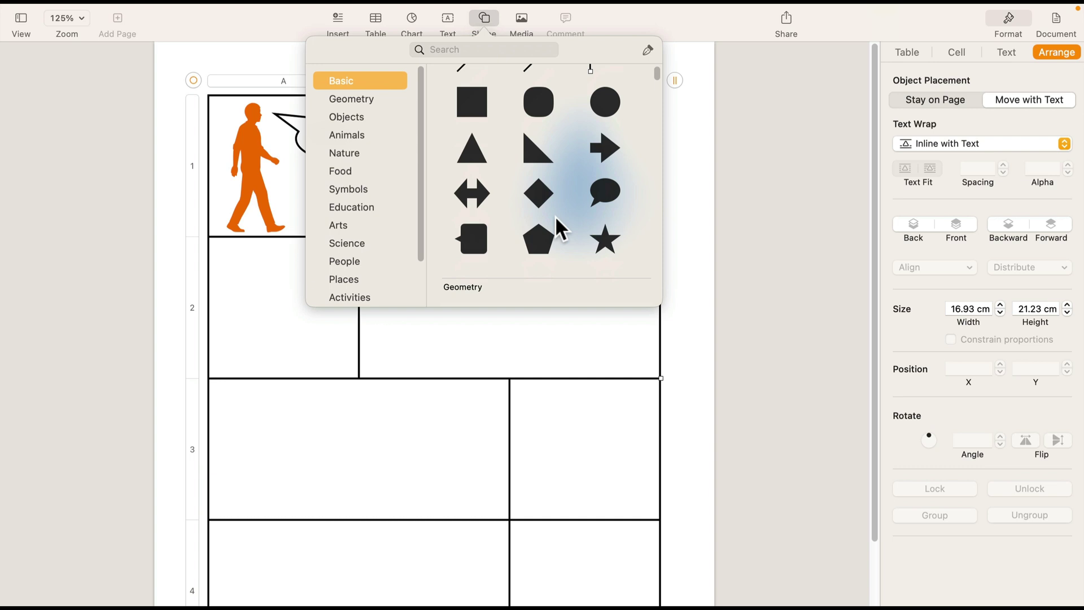
{"action": "left_click", "coordinate": [271, 175]}
{"action": "left_click", "coordinate": [341, 141]}
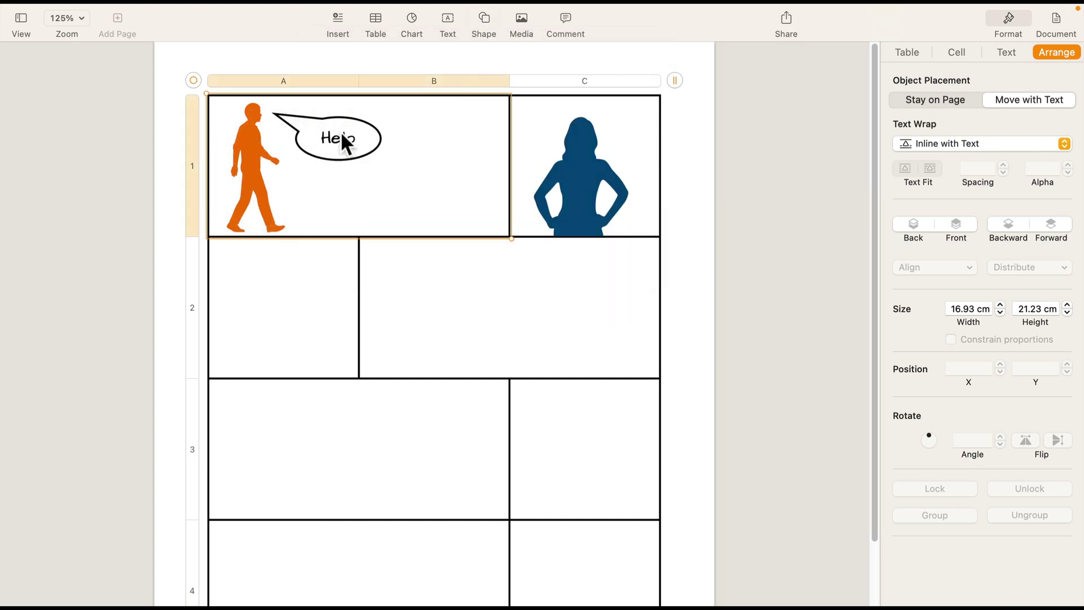
{"action": "left_click", "coordinate": [338, 140]}
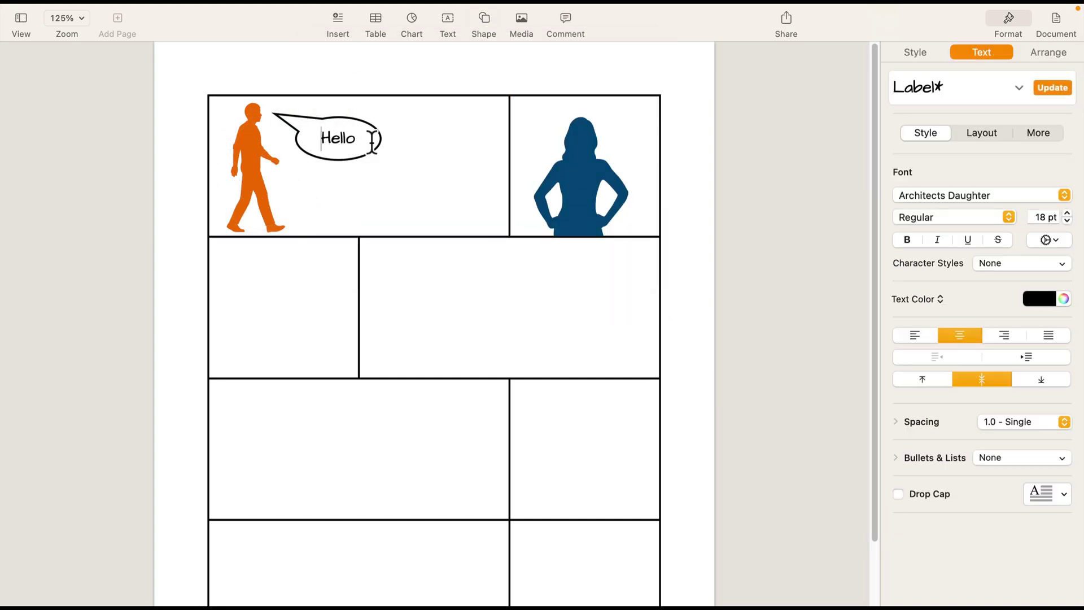
{"action": "left_click", "coordinate": [450, 197]}
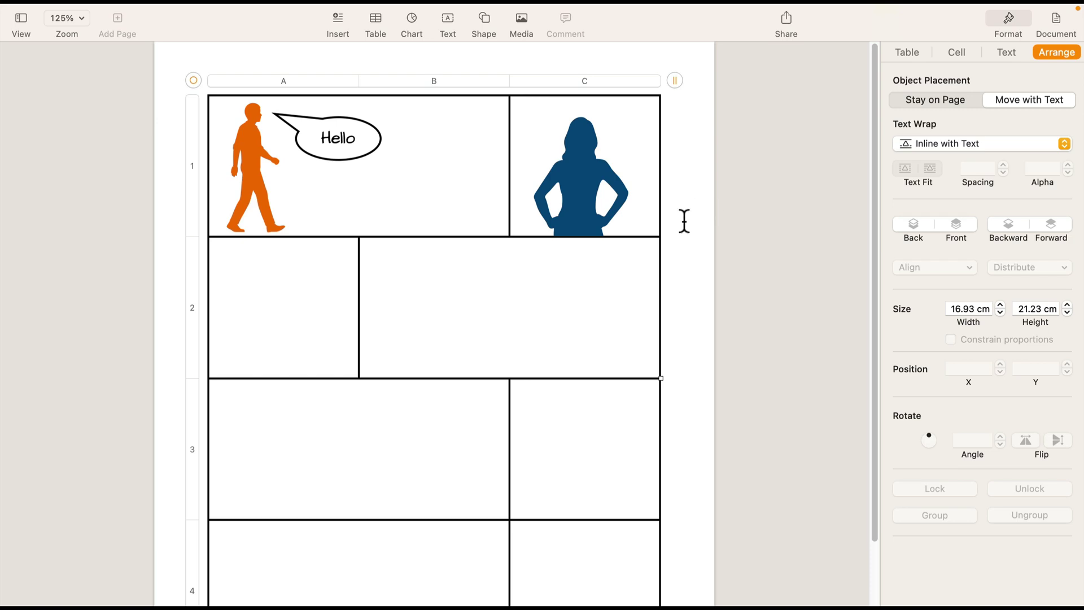